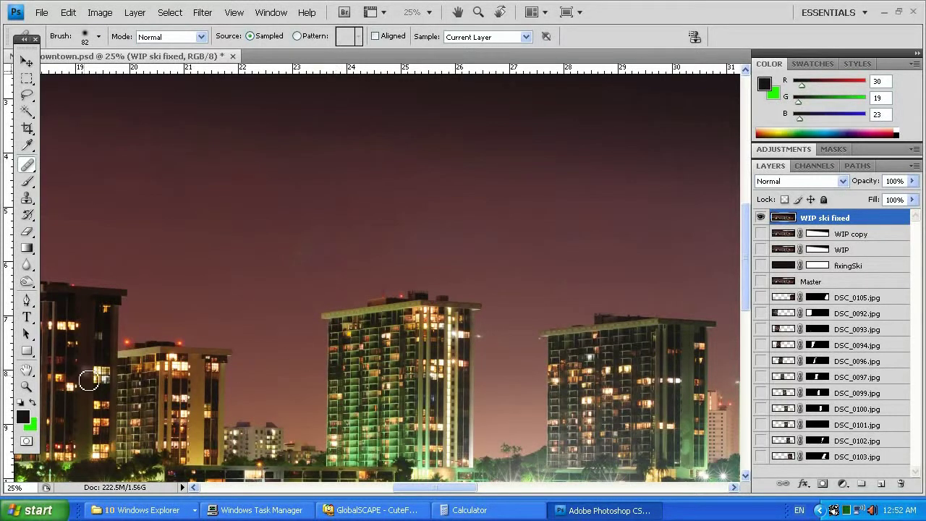
Fit the skyline panorama to the window, zoom in one step, and save downtown.psd.
{"action": "left_click", "coordinate": [24, 389]}
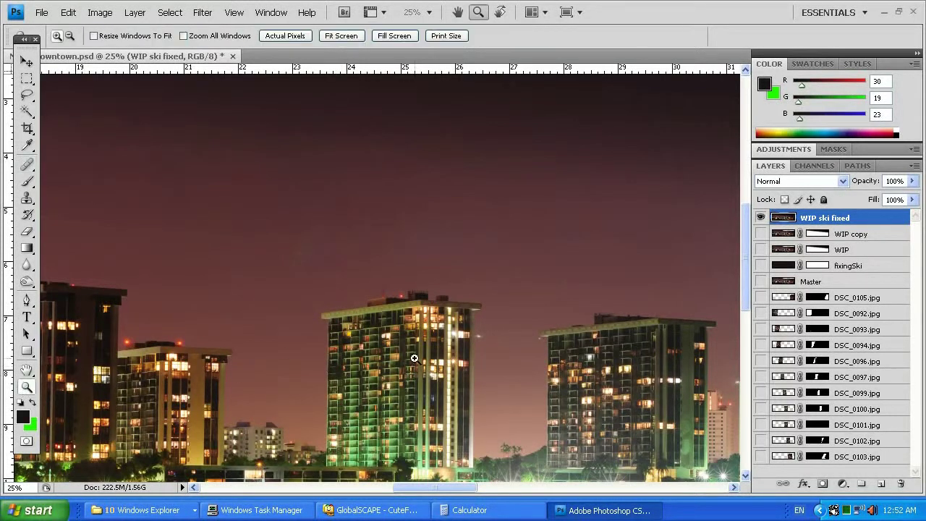
{"action": "right_click", "coordinate": [490, 310]}
{"action": "left_click", "coordinate": [498, 314]}
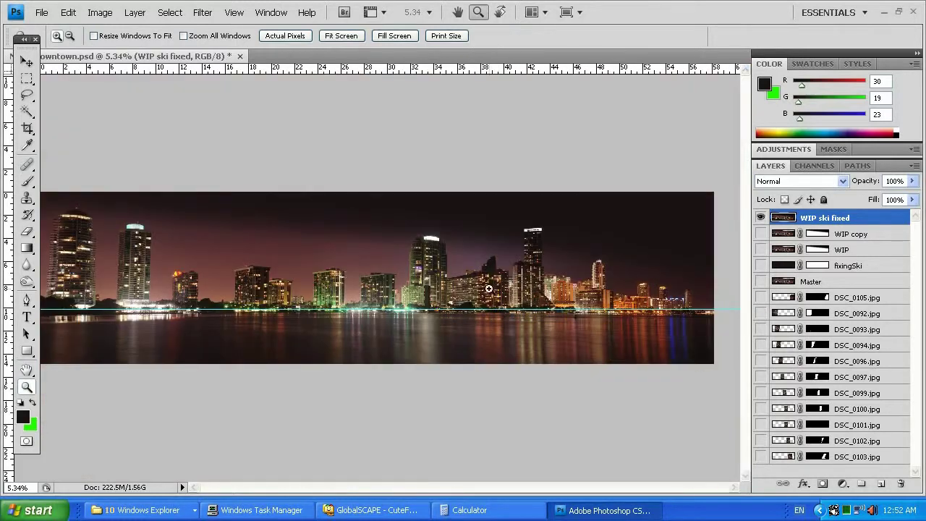
{"action": "left_click", "coordinate": [362, 269]}
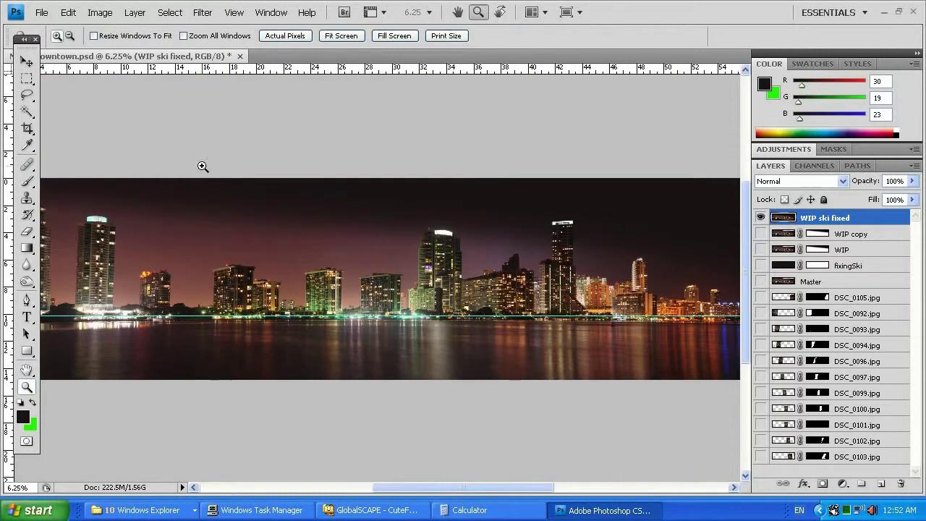
{"action": "left_click", "coordinate": [43, 14]}
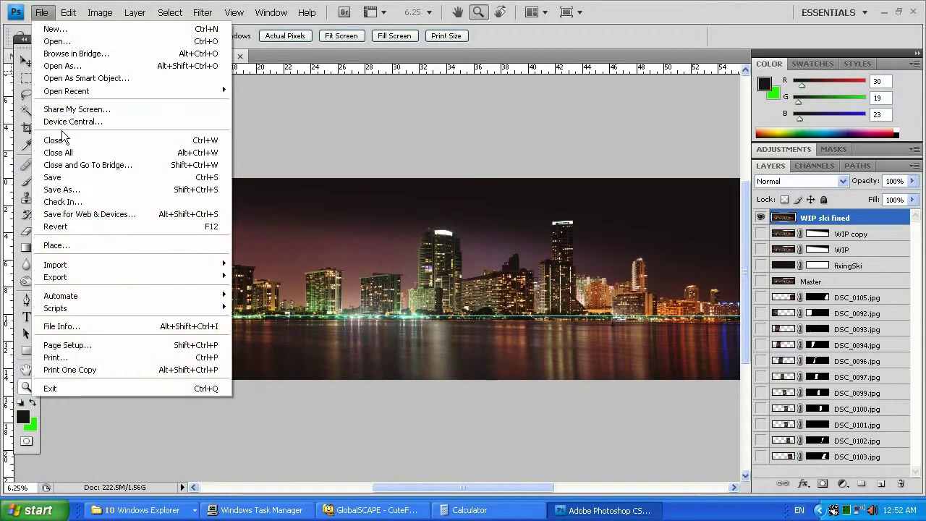
{"action": "left_click", "coordinate": [55, 177]}
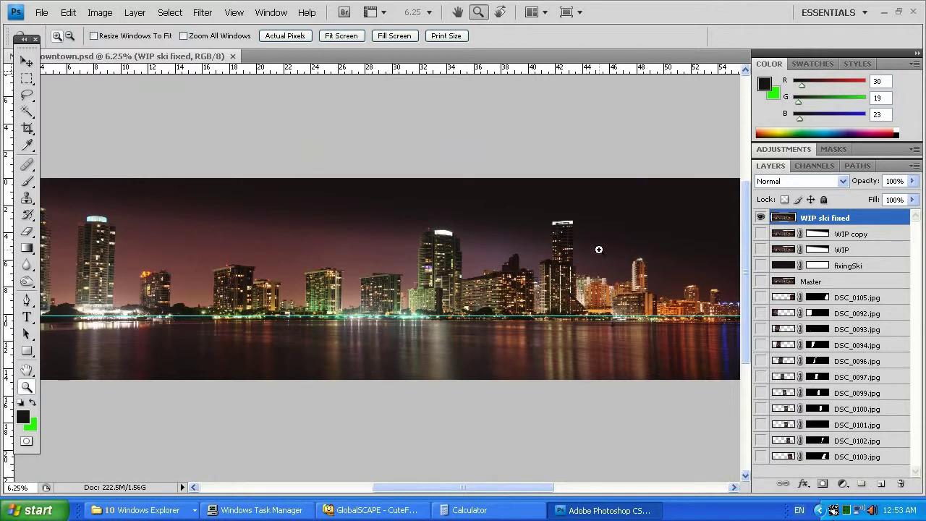
{"action": "right_click", "coordinate": [490, 321]}
{"action": "left_click", "coordinate": [511, 327]}
{"action": "left_click_drag", "start_coordinate": [717, 325], "coordinate": [695, 304]}
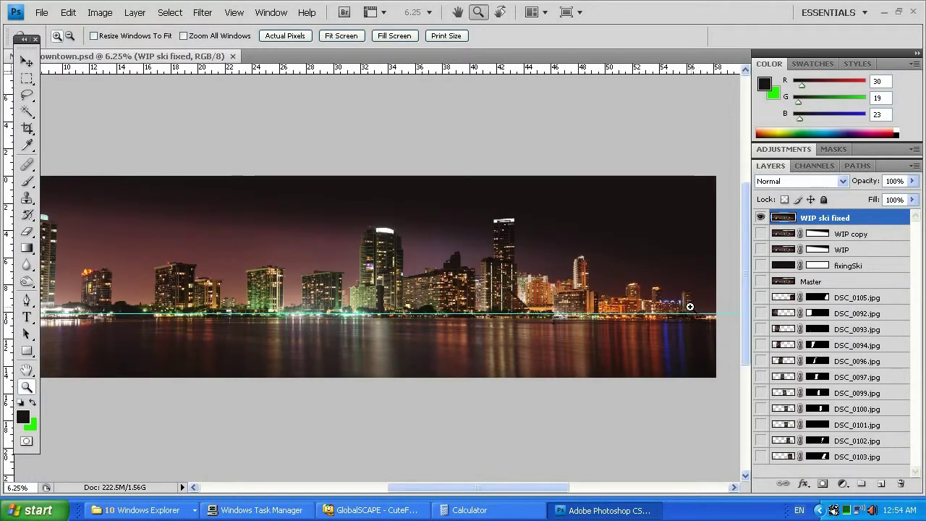
{"action": "left_click_drag", "start_coordinate": [690, 306], "coordinate": [689, 290]}
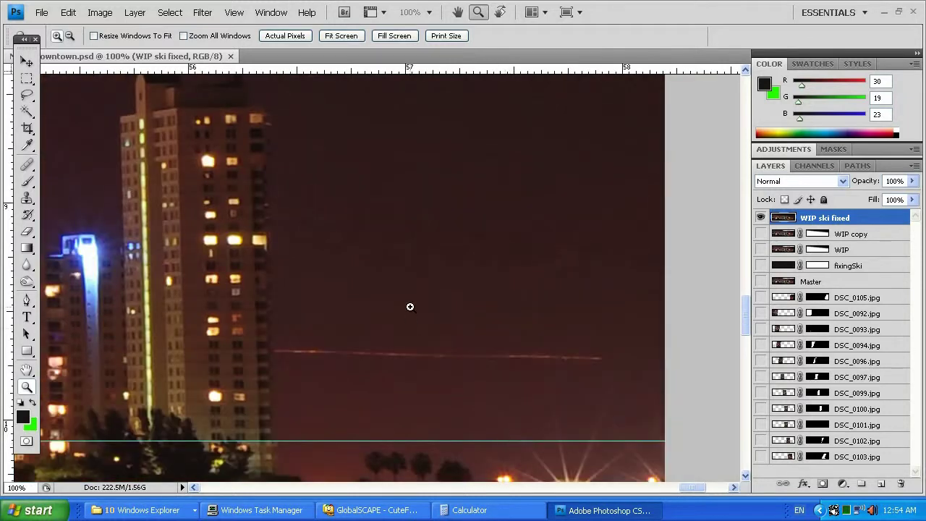
{"action": "right_click", "coordinate": [410, 306]}
{"action": "left_click", "coordinate": [447, 372]}
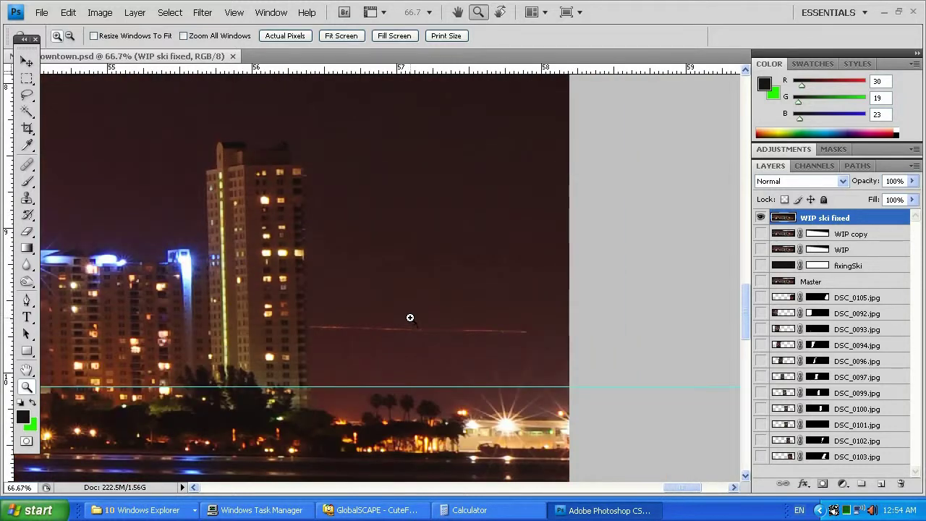
{"action": "right_click", "coordinate": [409, 318]}
{"action": "left_click", "coordinate": [438, 382]}
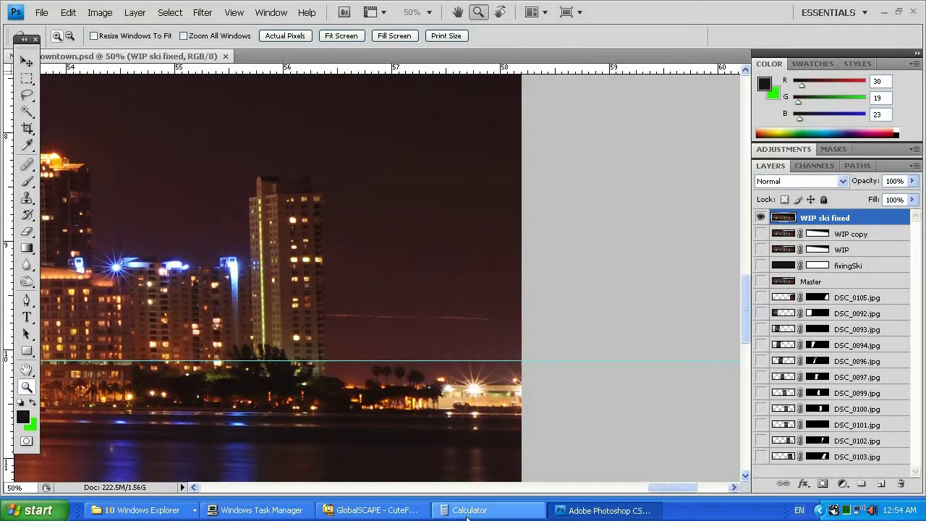
{"action": "left_click", "coordinate": [477, 486]}
{"action": "left_click_drag", "start_coordinate": [477, 486], "coordinate": [542, 491]}
{"action": "mouse_move", "coordinate": [747, 321]}
{"action": "left_mouse_down"}
{"action": "mouse_move", "coordinate": [747, 275]}
{"action": "mouse_move", "coordinate": [747, 319]}
{"action": "left_mouse_up"}
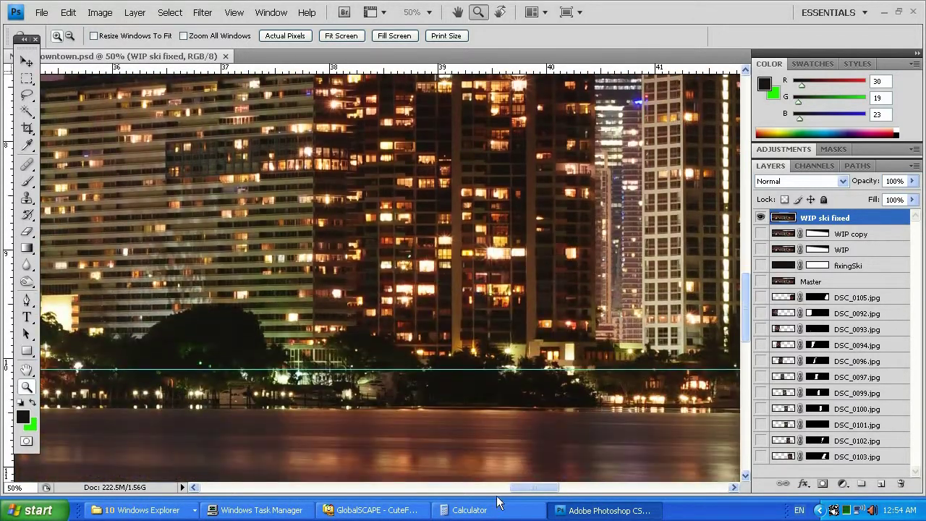
{"action": "left_click_drag", "start_coordinate": [520, 492], "coordinate": [650, 486]}
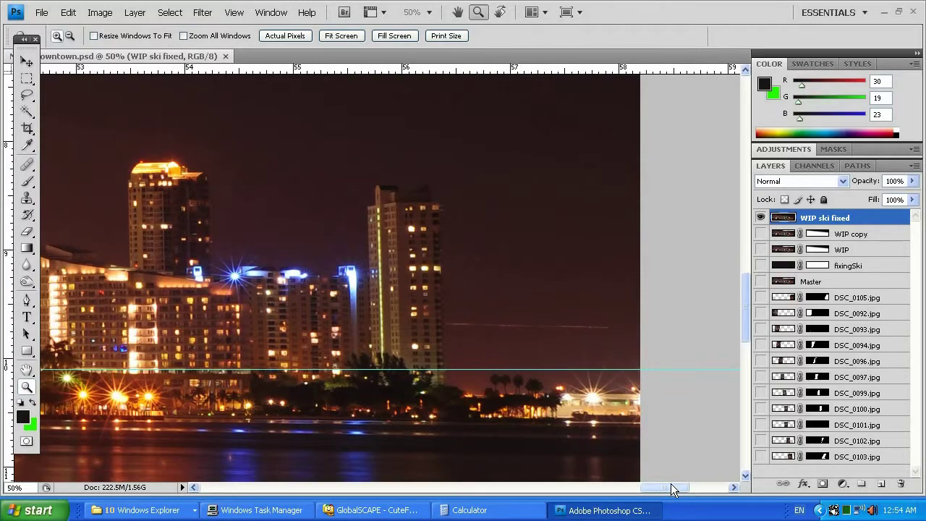
{"action": "left_click_drag", "start_coordinate": [671, 482], "coordinate": [231, 489]}
{"action": "scroll", "coordinate": [458, 357], "scroll_direction": "up", "scroll_amount": 3}
{"action": "scroll", "coordinate": [459, 356], "scroll_direction": "up", "scroll_amount": 8}
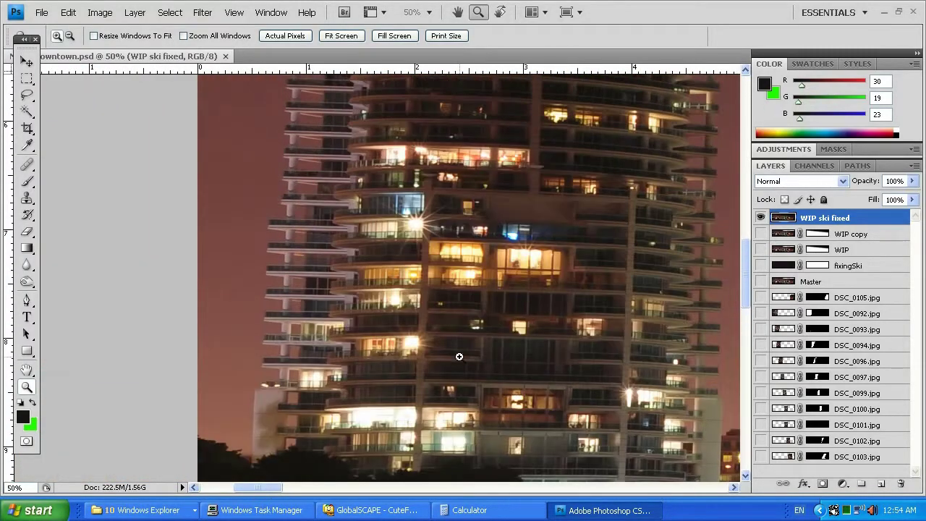
{"action": "scroll", "coordinate": [459, 356], "scroll_direction": "up", "scroll_amount": 2}
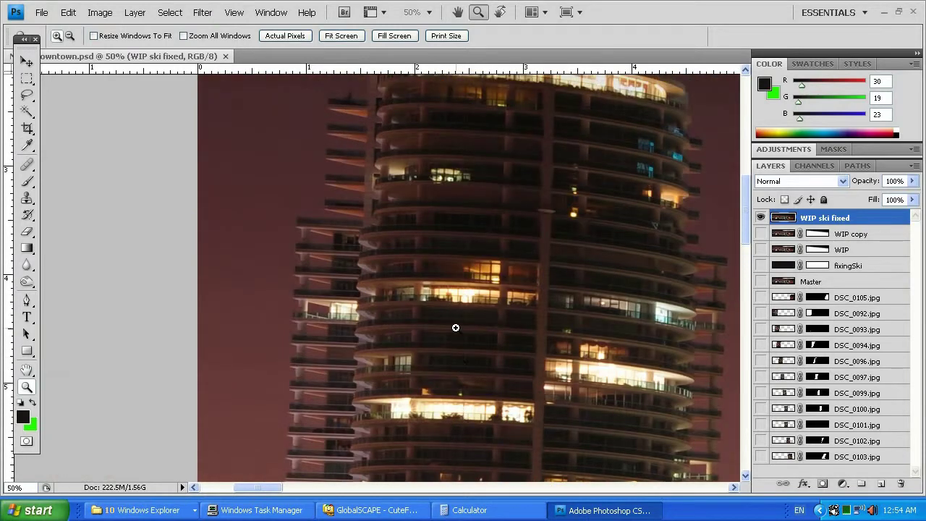
{"action": "right_click", "coordinate": [456, 332]}
{"action": "left_click", "coordinate": [494, 396]}
{"action": "right_click", "coordinate": [496, 384]}
{"action": "left_click", "coordinate": [509, 388]}
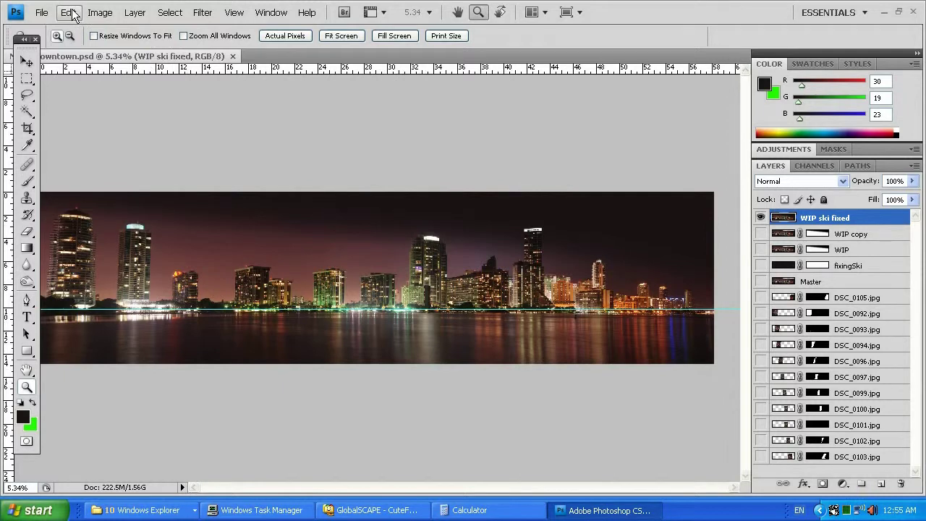
Duplicate the WIP ski fixed layer, naming the copy 'WIP ski fixed - left2right Position fix'.
{"action": "right_click", "coordinate": [841, 217]}
{"action": "left_click", "coordinate": [781, 266]}
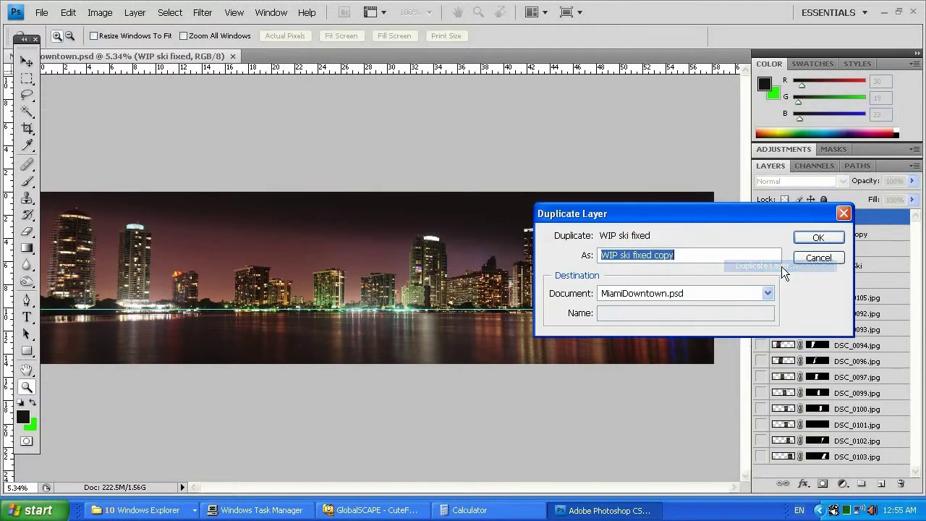
{"action": "left_click_drag", "start_coordinate": [702, 255], "coordinate": [654, 255]}
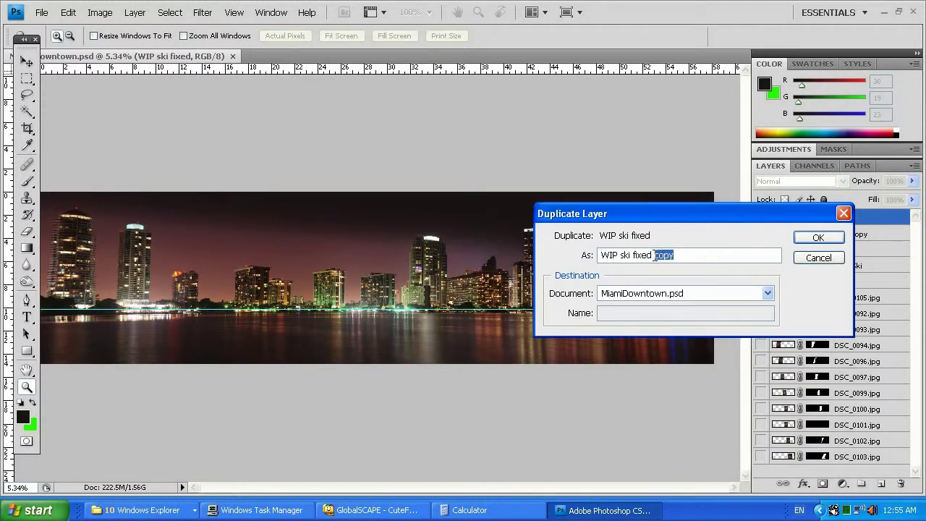
{"action": "left_click", "coordinate": [673, 258]}
{"action": "key", "text": "BackSpace"}
{"action": "key", "text": "BackSpace"}
{"action": "key", "text": "BackSpace"}
{"action": "key", "text": "BackSpace"}
{"action": "type", "text": "Positi"}
{"action": "type", "text": "on"}
{"action": "type", "text": "fic"}
{"action": "type", "text": "x"}
{"action": "type", "text": "left"}
{"action": "type", "text": "2"}
{"action": "type", "text": "right "}
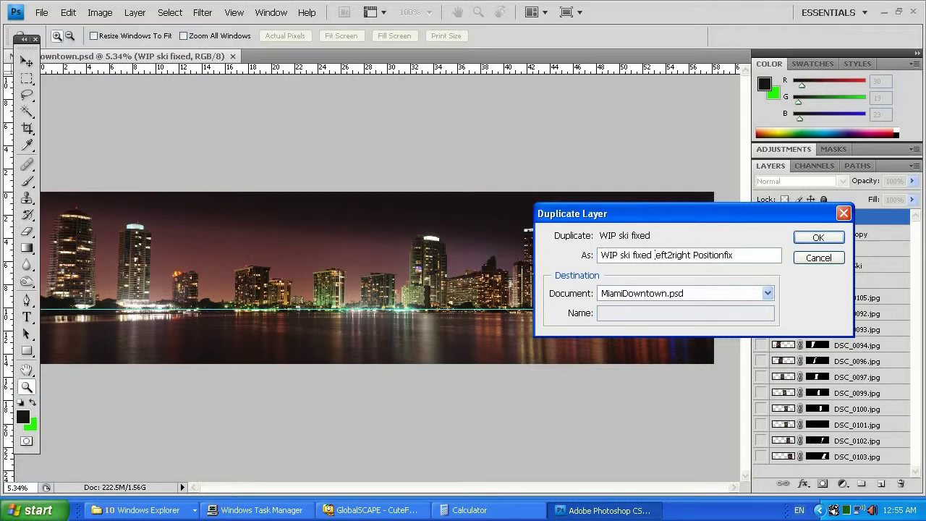
{"action": "type", "text": "-"}
{"action": "left_click", "coordinate": [730, 254]}
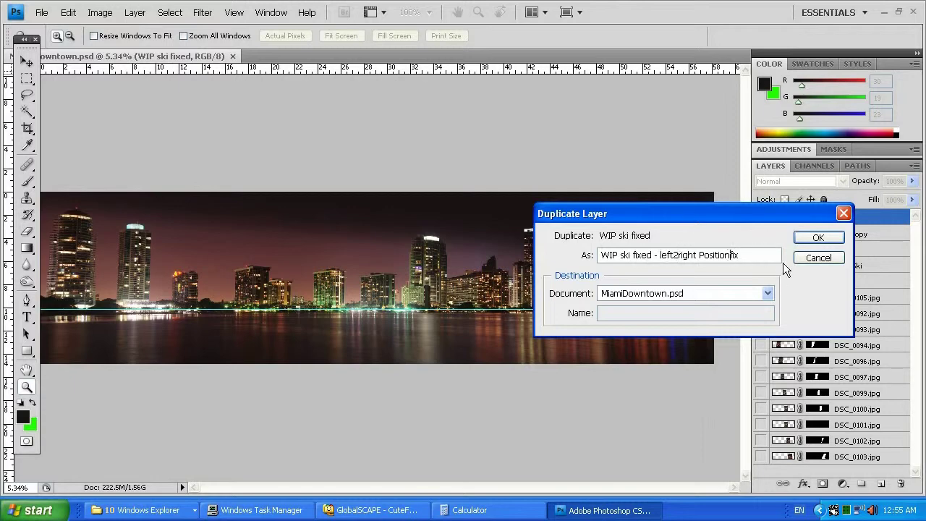
{"action": "left_click", "coordinate": [815, 239]}
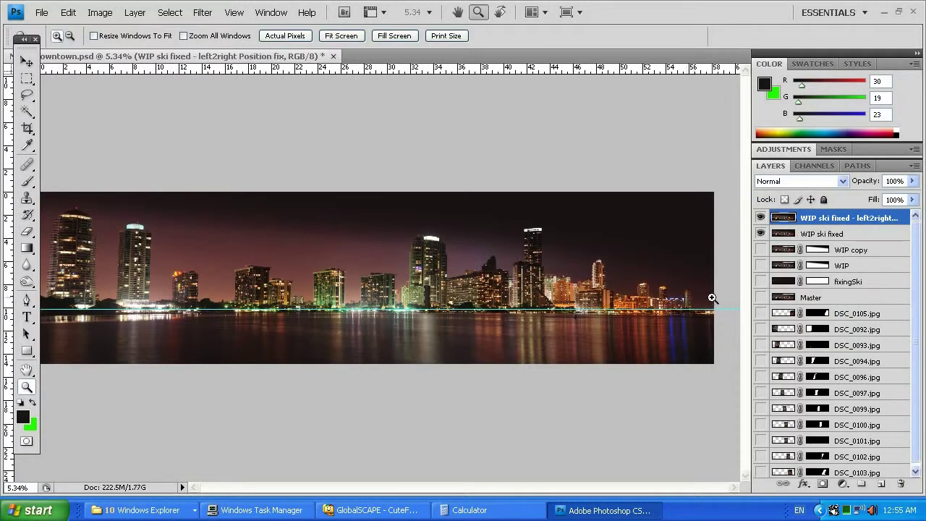
Zoom in on the skyline's right end, return to 8.33%, and bring up Edit > Transform.
{"action": "left_click", "coordinate": [697, 298]}
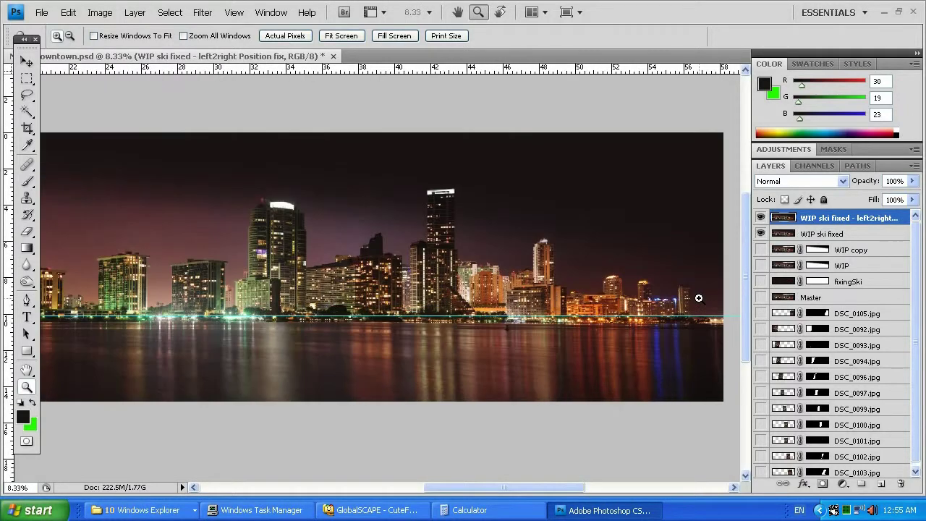
{"action": "left_click", "coordinate": [687, 295]}
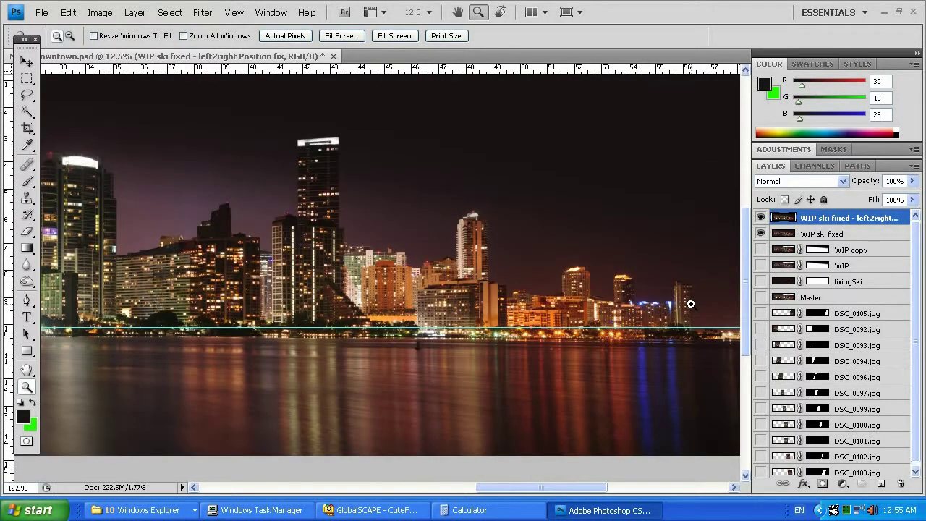
{"action": "right_click", "coordinate": [691, 304]}
{"action": "left_click", "coordinate": [720, 367]}
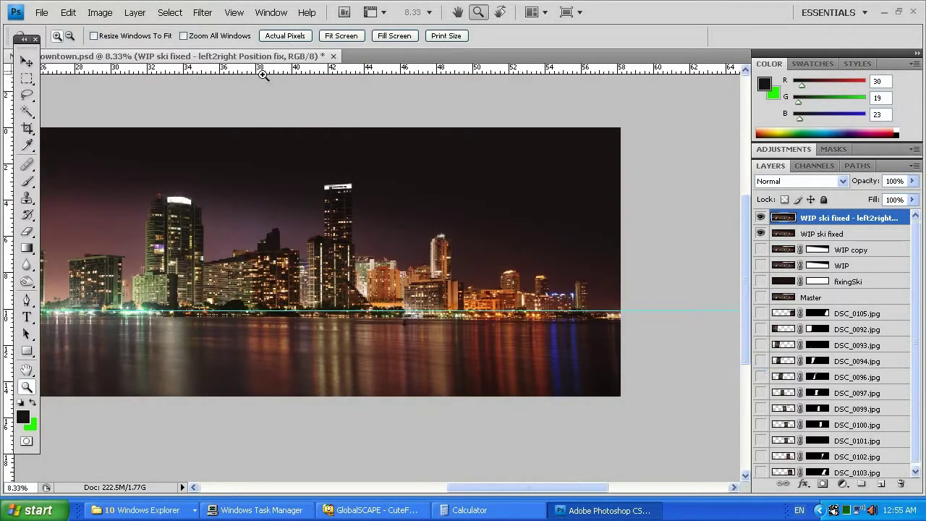
{"action": "left_click", "coordinate": [70, 13]}
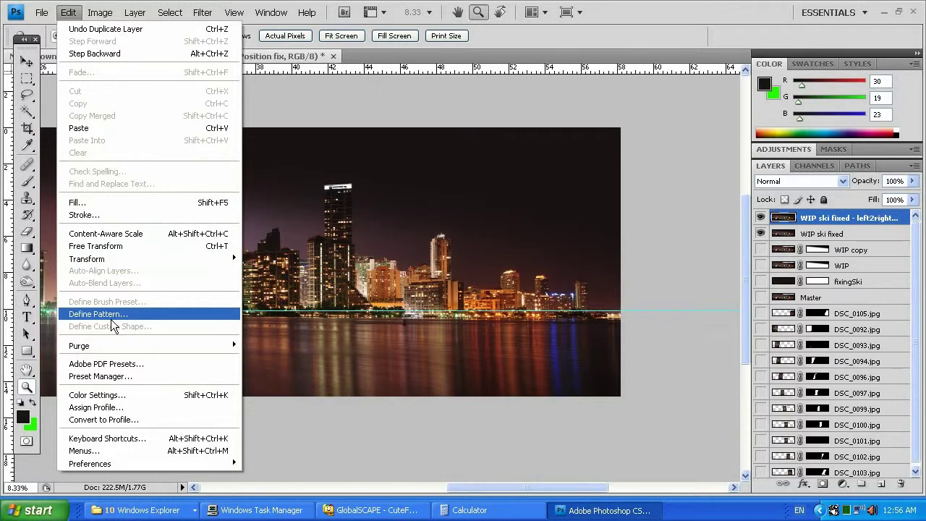
{"action": "mouse_move", "coordinate": [133, 262]}
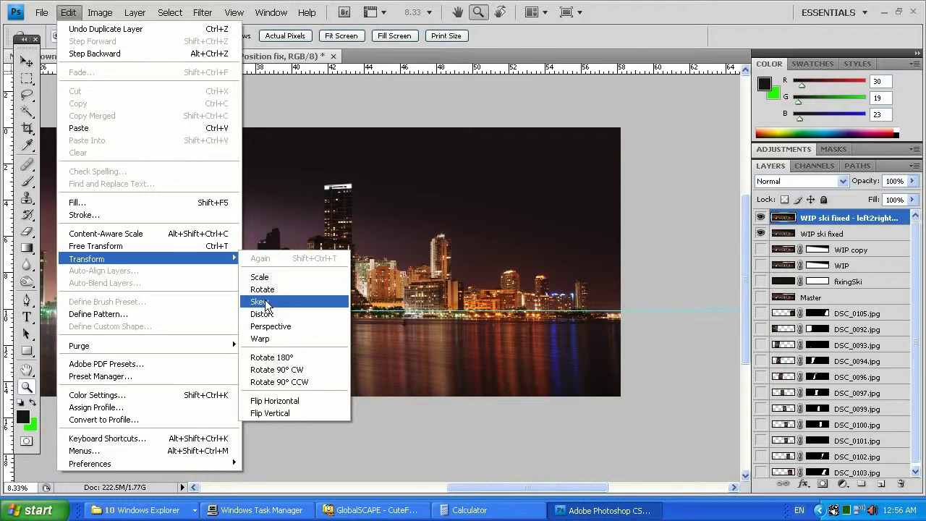
Skew the duplicate layer to a -1.1° horizontal angle and commit the transform.
{"action": "left_click", "coordinate": [264, 302]}
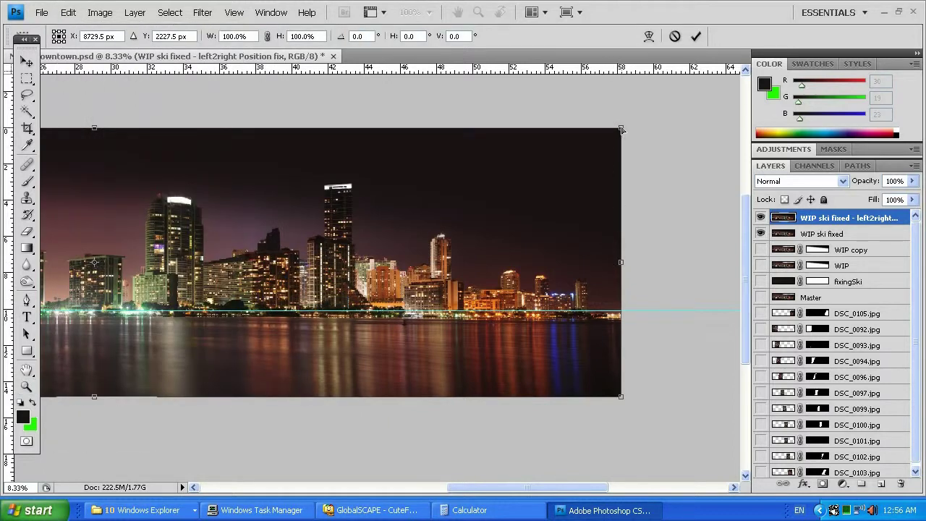
{"action": "left_click_drag", "start_coordinate": [621, 129], "coordinate": [627, 129]}
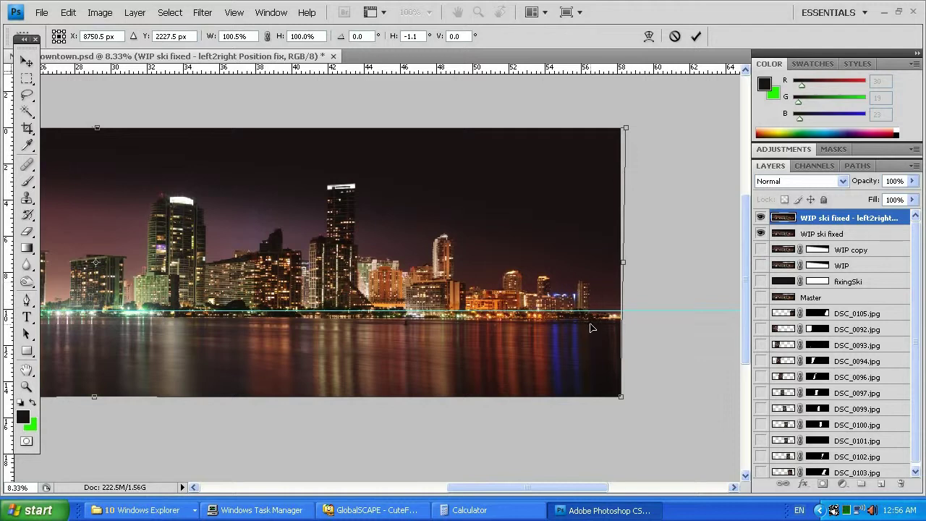
{"action": "left_click", "coordinate": [696, 36]}
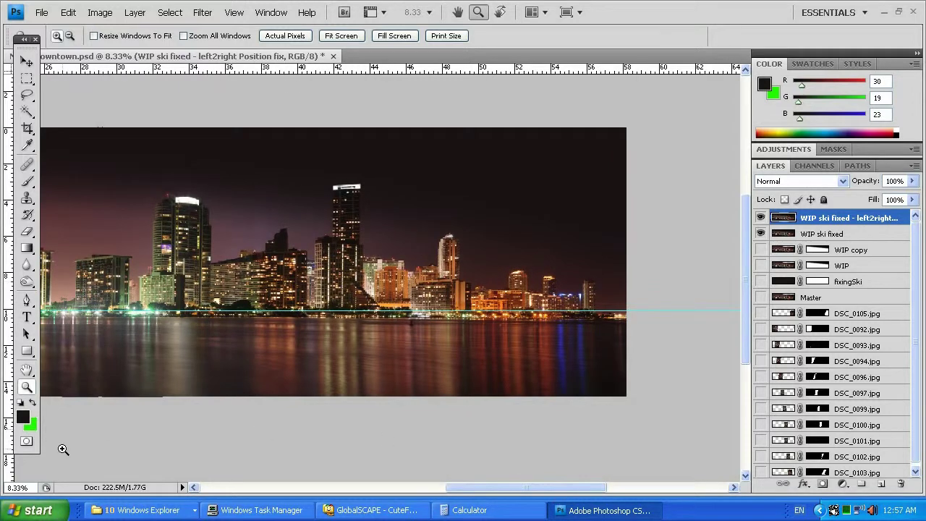
With the Move tool, drag the vertical guide from the right towers to the leftmost tower's edge.
{"action": "left_click", "coordinate": [26, 63]}
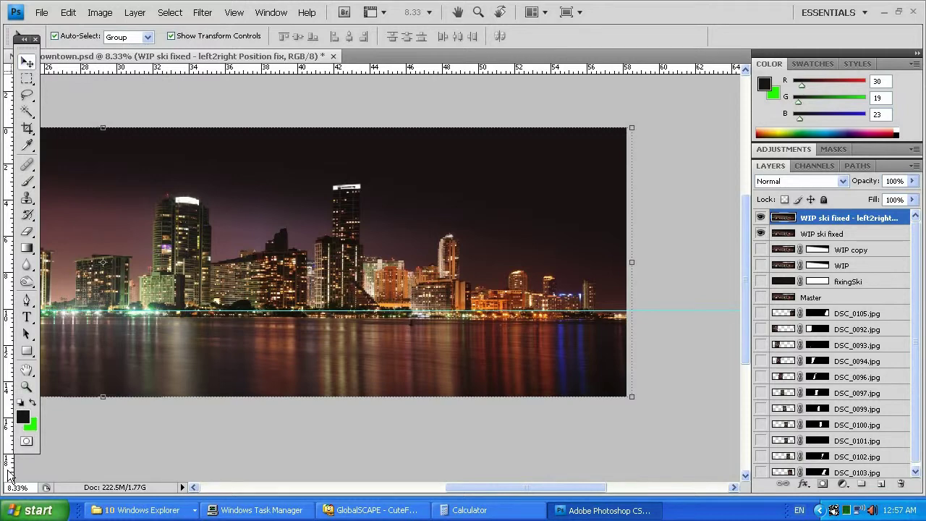
{"action": "left_click_drag", "start_coordinate": [9, 475], "coordinate": [507, 434]}
{"action": "left_click_drag", "start_coordinate": [519, 486], "coordinate": [482, 487]}
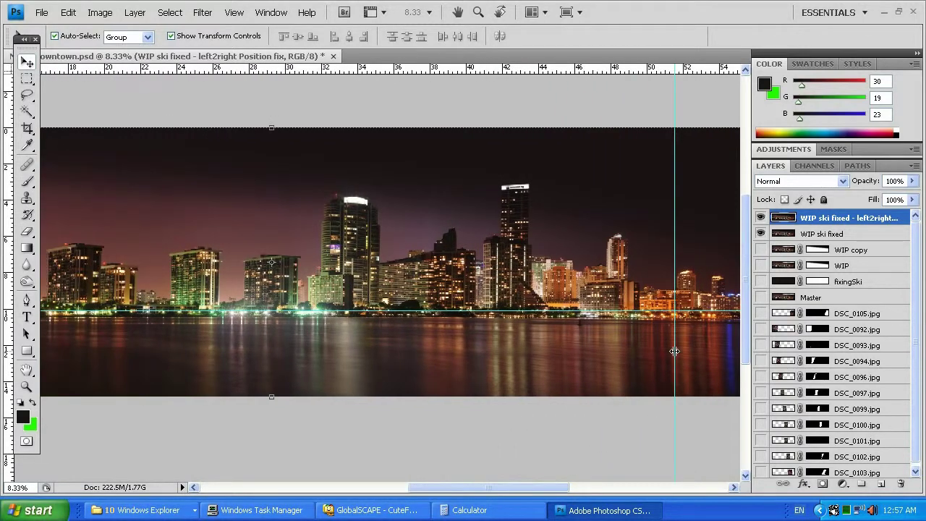
{"action": "left_click_drag", "start_coordinate": [674, 351], "coordinate": [261, 325]}
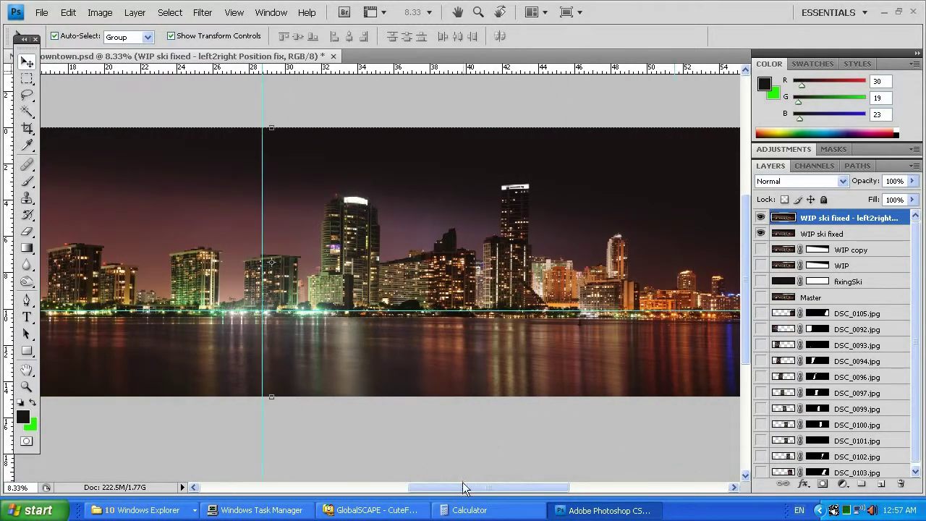
{"action": "left_click_drag", "start_coordinate": [463, 489], "coordinate": [378, 486]}
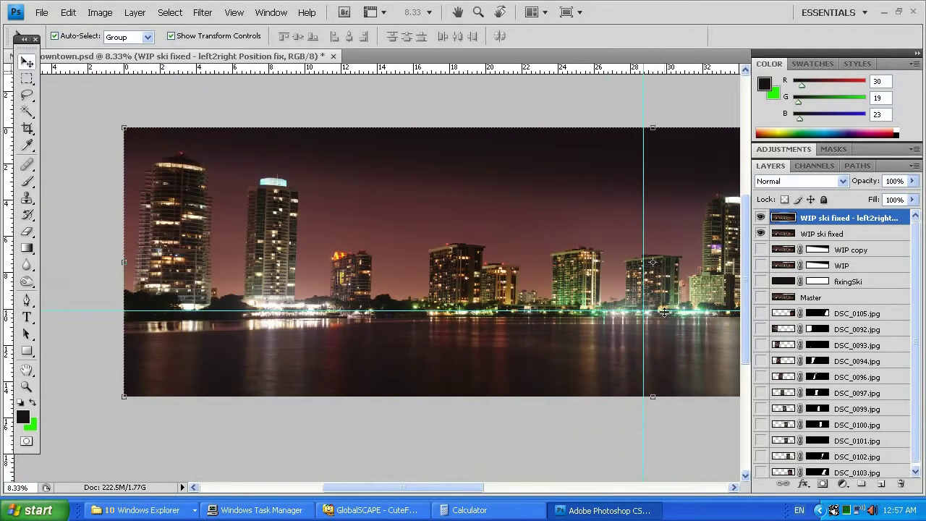
{"action": "left_click_drag", "start_coordinate": [643, 339], "coordinate": [146, 323]}
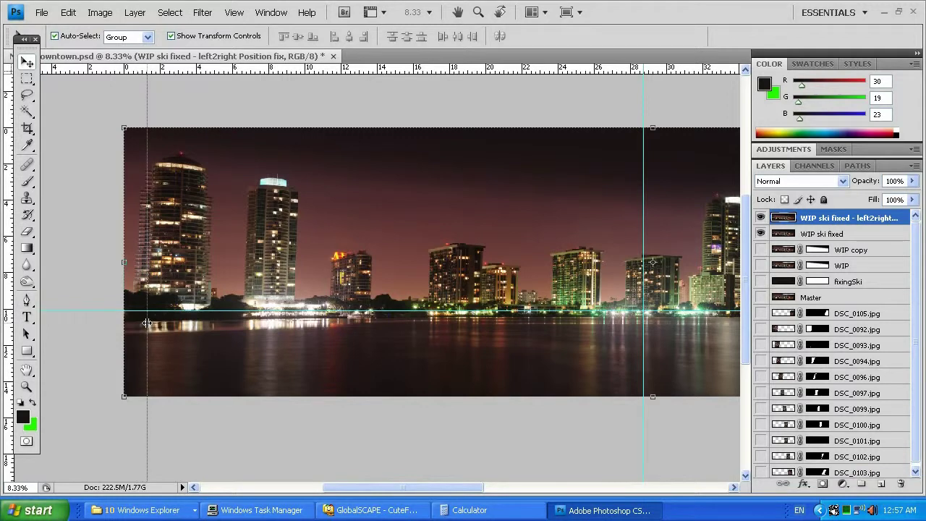
{"action": "left_click_drag", "start_coordinate": [146, 322], "coordinate": [147, 323]}
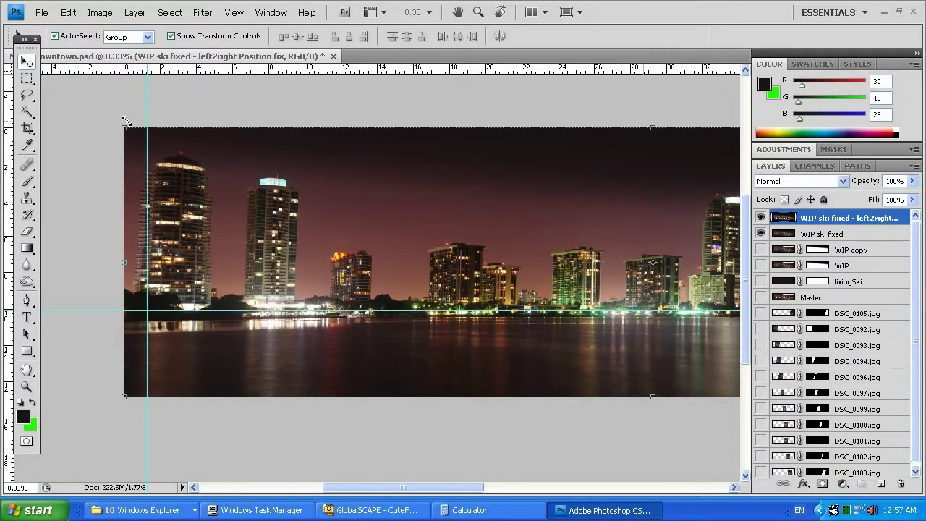
Skew the top layer's upper-left corner leftward to 2.0° until the leftmost tower meets the guide.
{"action": "left_click", "coordinate": [68, 12]}
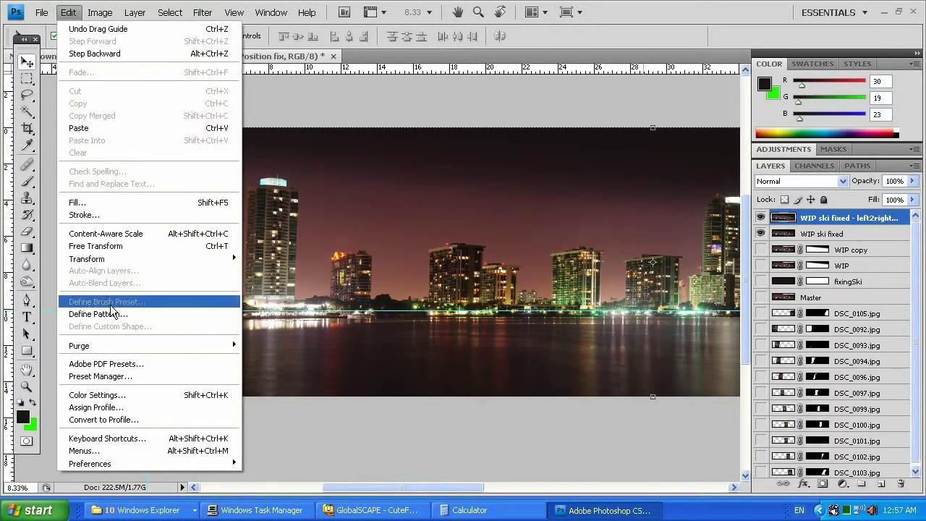
{"action": "mouse_move", "coordinate": [119, 265]}
{"action": "left_click", "coordinate": [275, 299]}
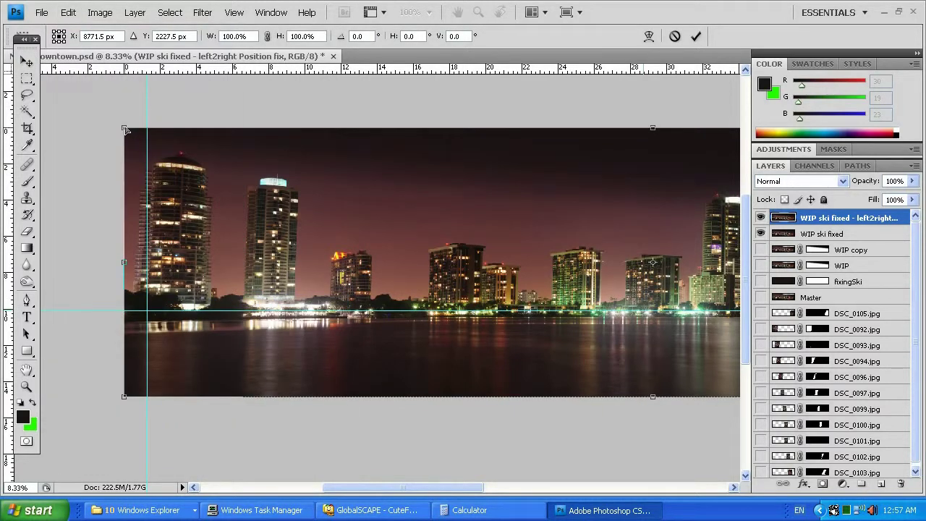
{"action": "left_click_drag", "start_coordinate": [125, 129], "coordinate": [116, 130]}
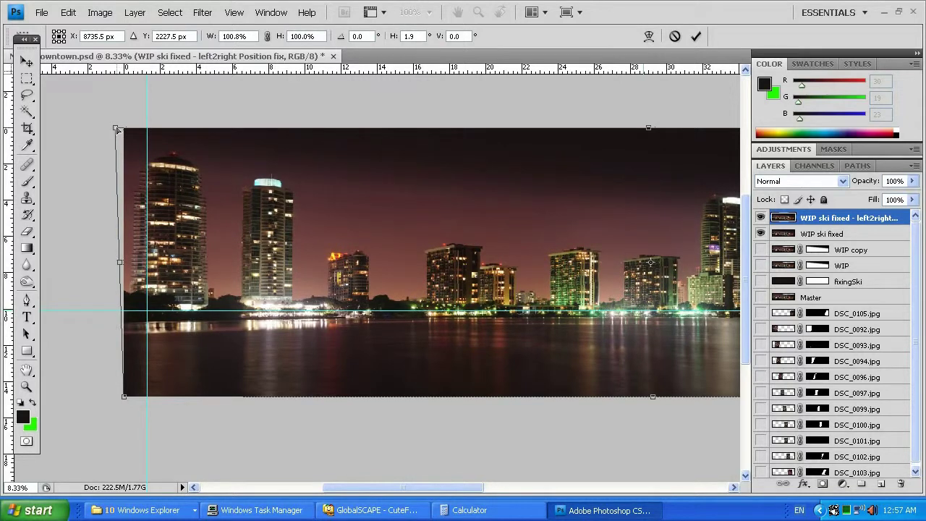
{"action": "left_click_drag", "start_coordinate": [118, 129], "coordinate": [118, 130]}
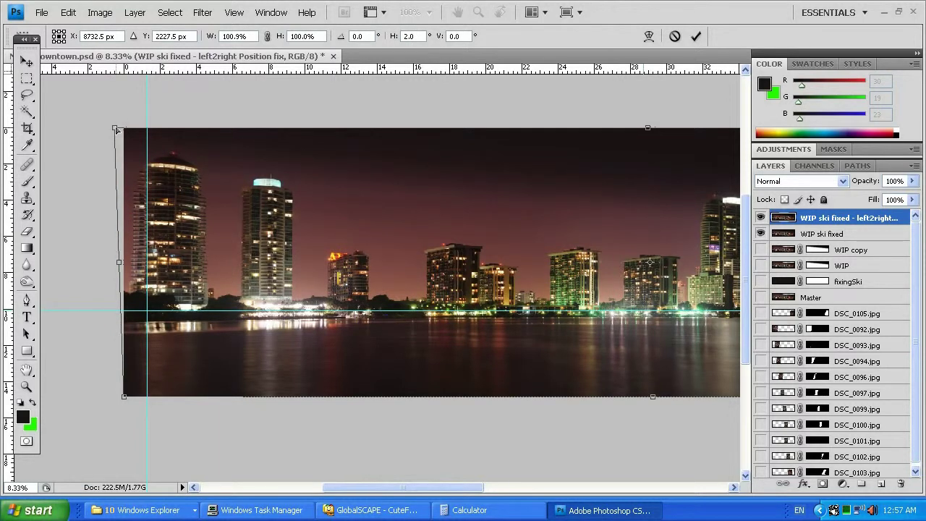
{"action": "left_click", "coordinate": [696, 36]}
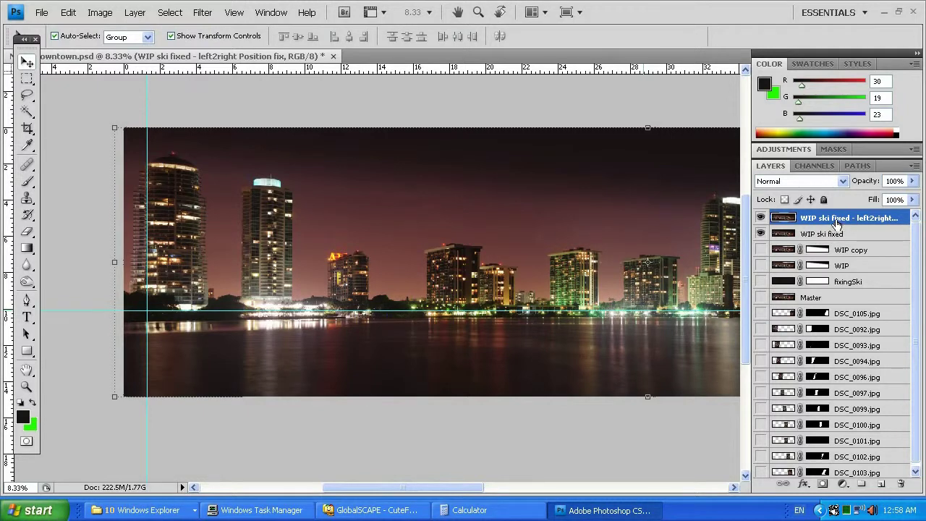
{"action": "left_click_drag", "start_coordinate": [842, 224], "coordinate": [904, 489]}
{"action": "left_click", "coordinate": [901, 484]}
{"action": "left_click", "coordinate": [442, 206]}
{"action": "left_click_drag", "start_coordinate": [445, 486], "coordinate": [441, 486]}
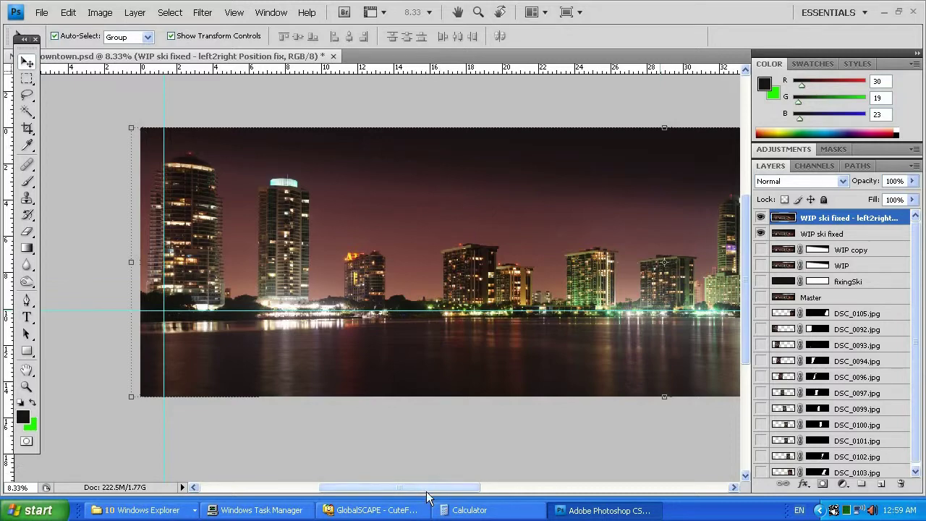
Zoom in step by step on the downtown waterfront towers.
{"action": "left_click_drag", "start_coordinate": [427, 497], "coordinate": [559, 498]}
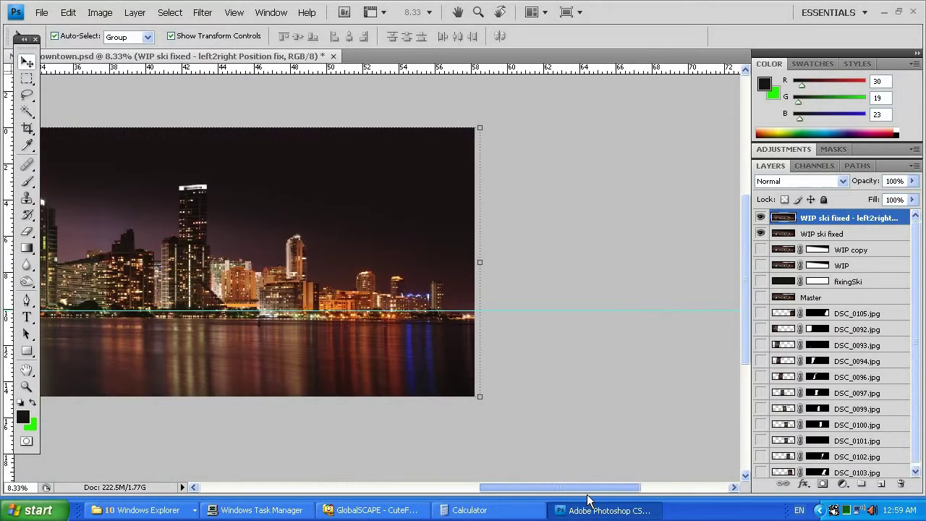
{"action": "left_click", "coordinate": [26, 386]}
{"action": "left_click_drag", "start_coordinate": [275, 317], "coordinate": [343, 295]}
{"action": "left_click", "coordinate": [343, 295]}
{"action": "left_click", "coordinate": [416, 295]}
{"action": "left_click", "coordinate": [438, 295]}
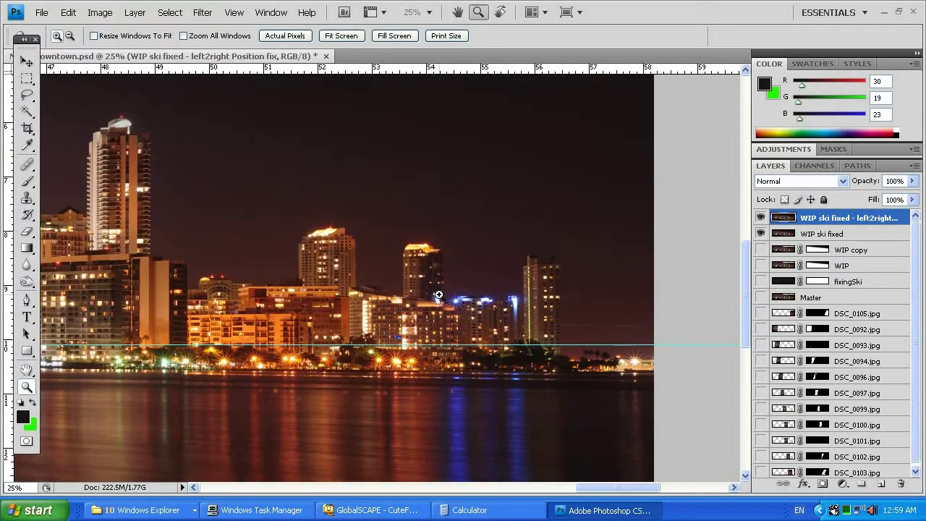
{"action": "left_click", "coordinate": [481, 297]}
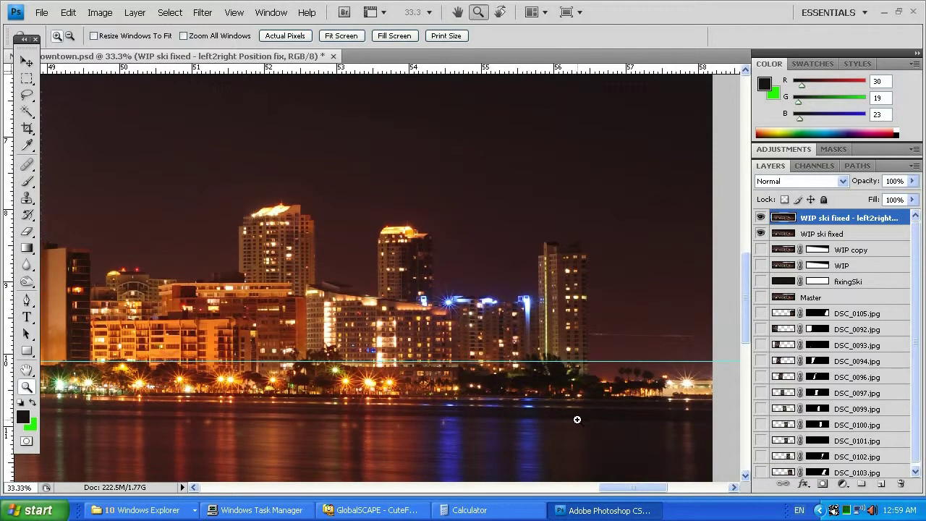
Pan and scroll across the magnified towers to inspect their straightened edges.
{"action": "left_click_drag", "start_coordinate": [608, 492], "coordinate": [245, 489]}
{"action": "scroll", "coordinate": [638, 298], "scroll_direction": "up", "scroll_amount": 10}
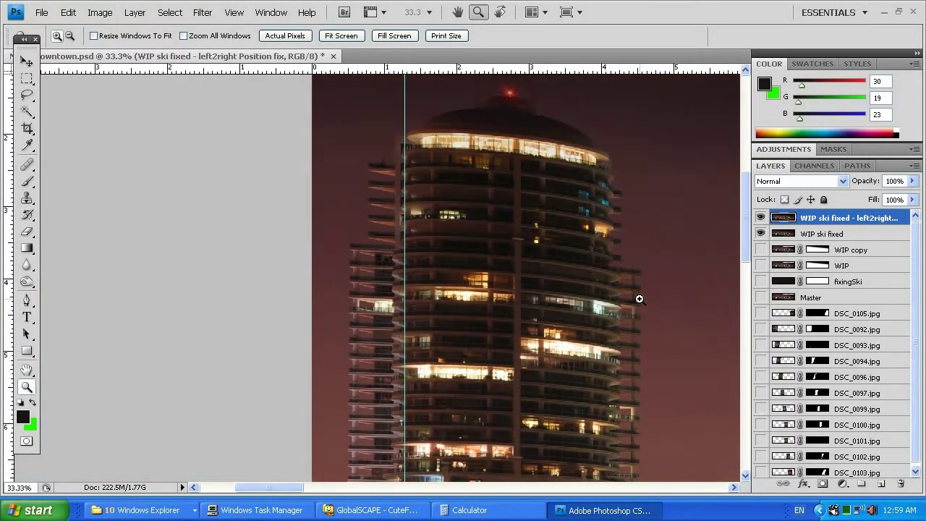
{"action": "scroll", "coordinate": [621, 286], "scroll_direction": "down", "scroll_amount": 1}
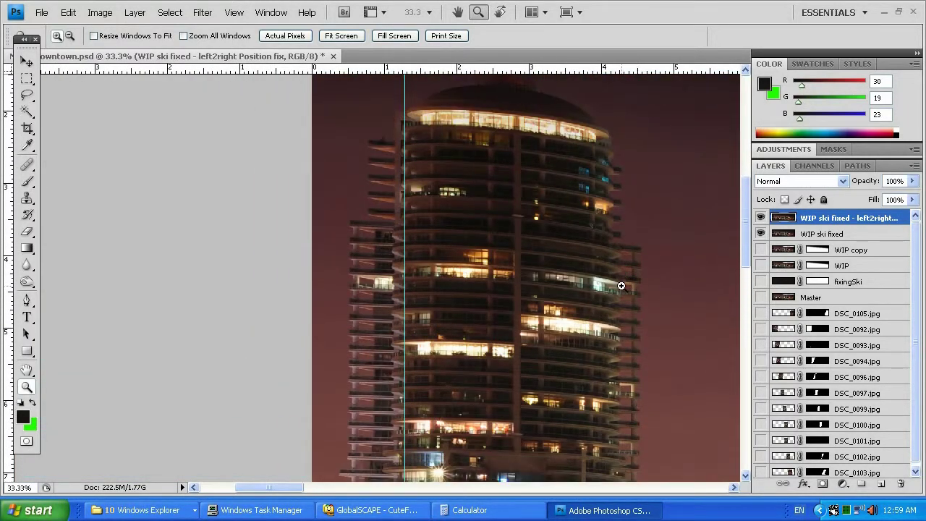
{"action": "scroll", "coordinate": [621, 278], "scroll_direction": "down", "scroll_amount": 2}
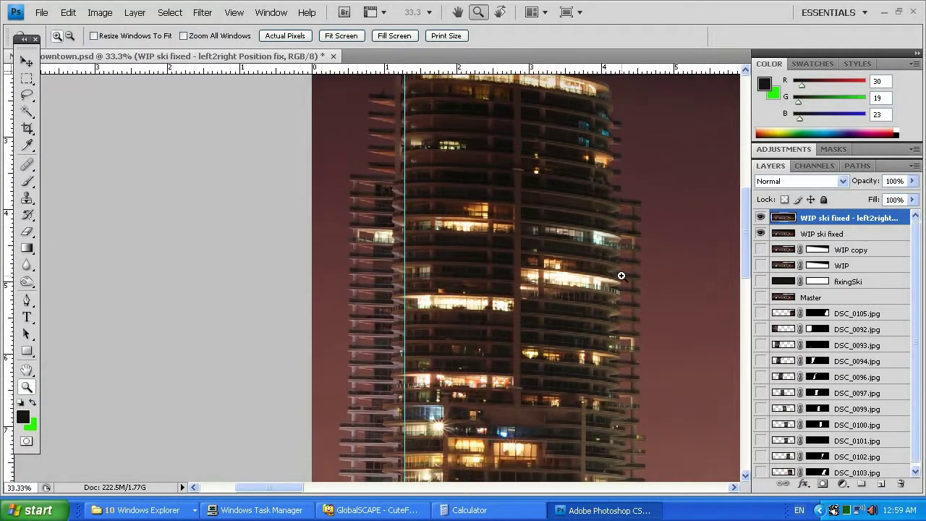
{"action": "scroll", "coordinate": [621, 276], "scroll_direction": "up", "scroll_amount": 3}
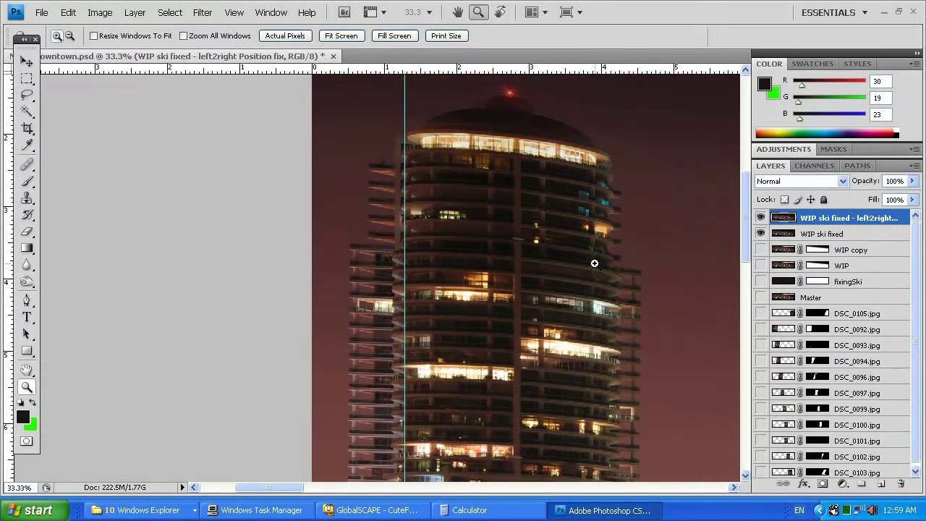
{"action": "scroll", "coordinate": [579, 250], "scroll_direction": "down", "scroll_amount": 2}
{"action": "scroll", "coordinate": [558, 232], "scroll_direction": "down", "scroll_amount": 1}
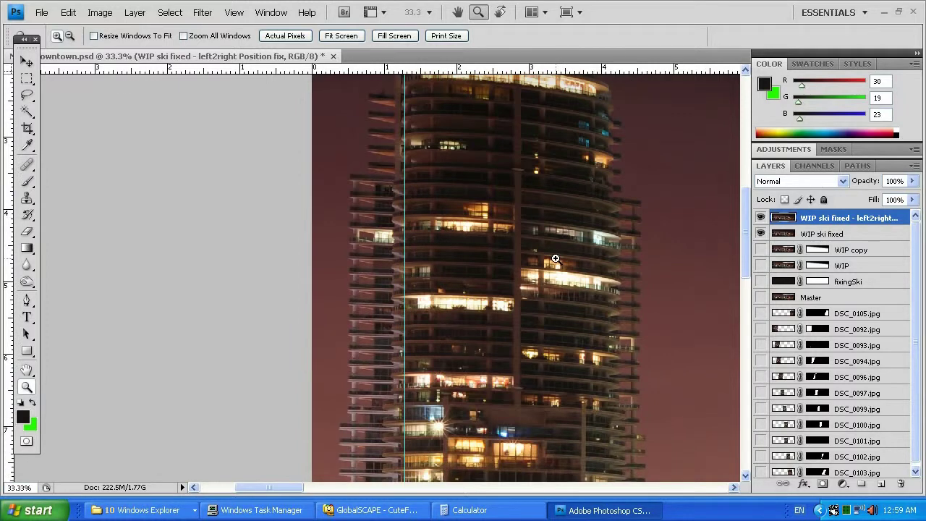
Fit the whole panorama to the window, then zoom in on the central towers.
{"action": "right_click", "coordinate": [555, 258]}
{"action": "left_click", "coordinate": [571, 266]}
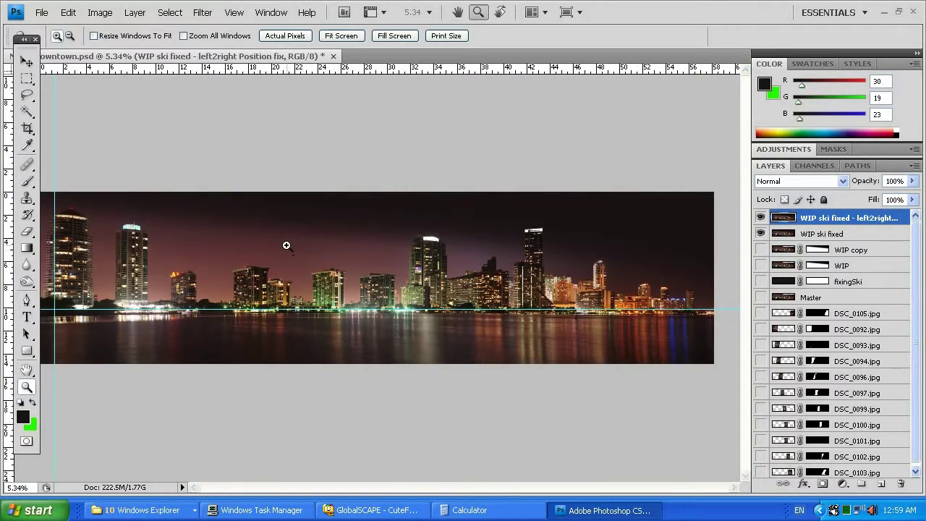
{"action": "left_click", "coordinate": [440, 278]}
{"action": "left_click", "coordinate": [421, 279]}
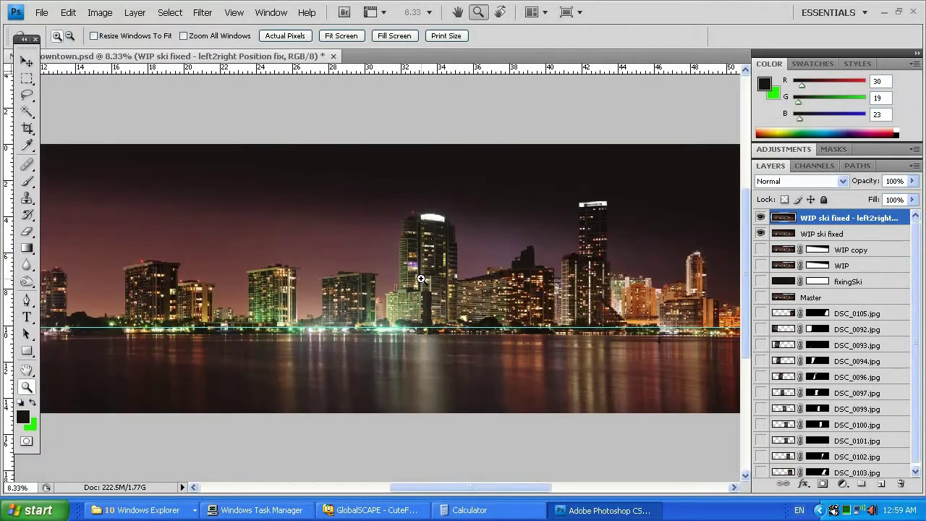
{"action": "left_click", "coordinate": [421, 278]}
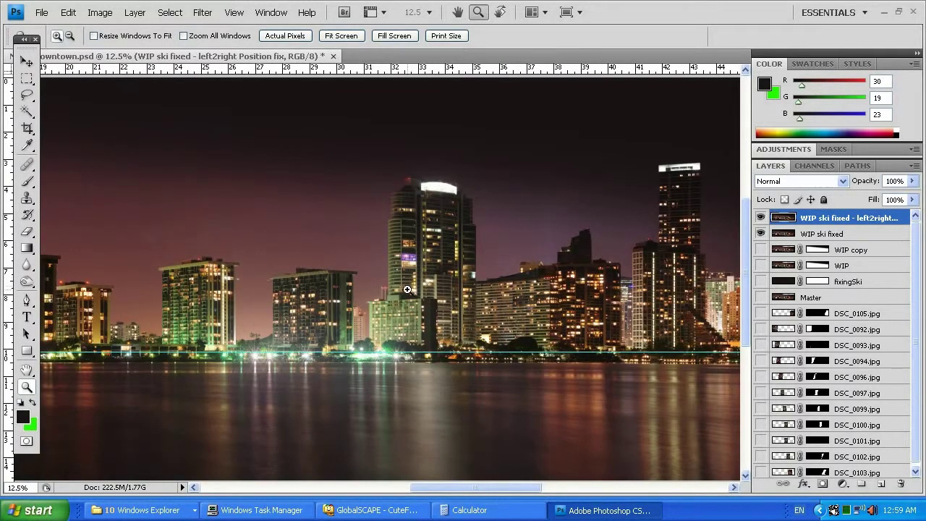
{"action": "right_click", "coordinate": [393, 295]}
{"action": "left_click", "coordinate": [427, 308]}
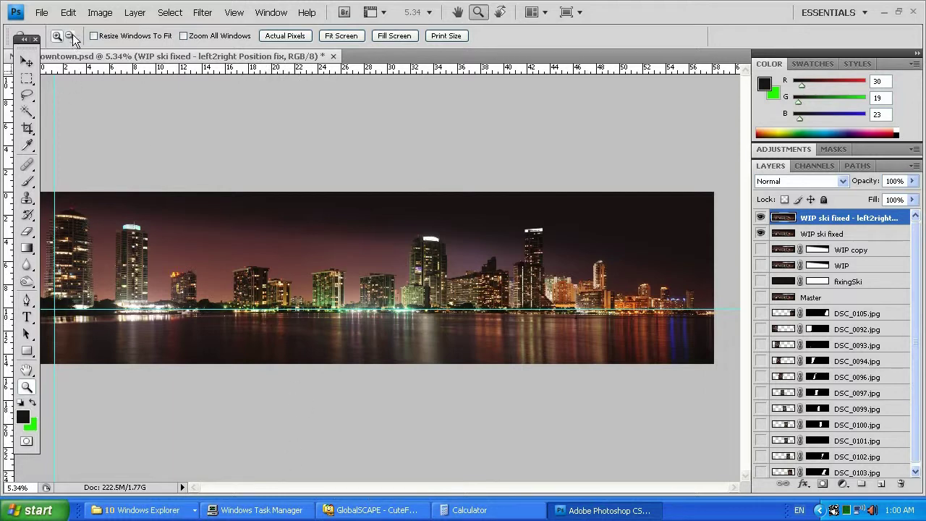
{"action": "left_click", "coordinate": [41, 12]}
Zoom in on the towers, then bring up Image Size showing 17459 × 4455 pixels at 300 ppi.
{"action": "right_click", "coordinate": [383, 239]}
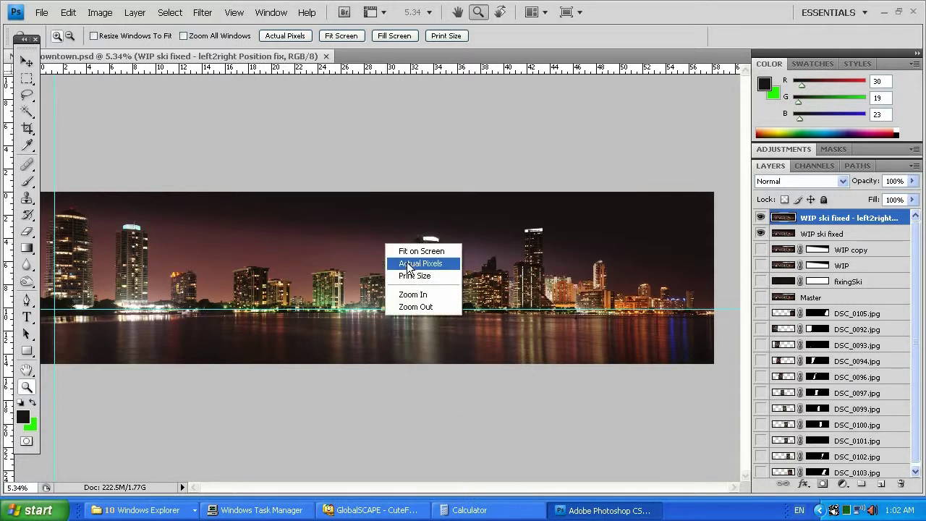
{"action": "left_click", "coordinate": [421, 305]}
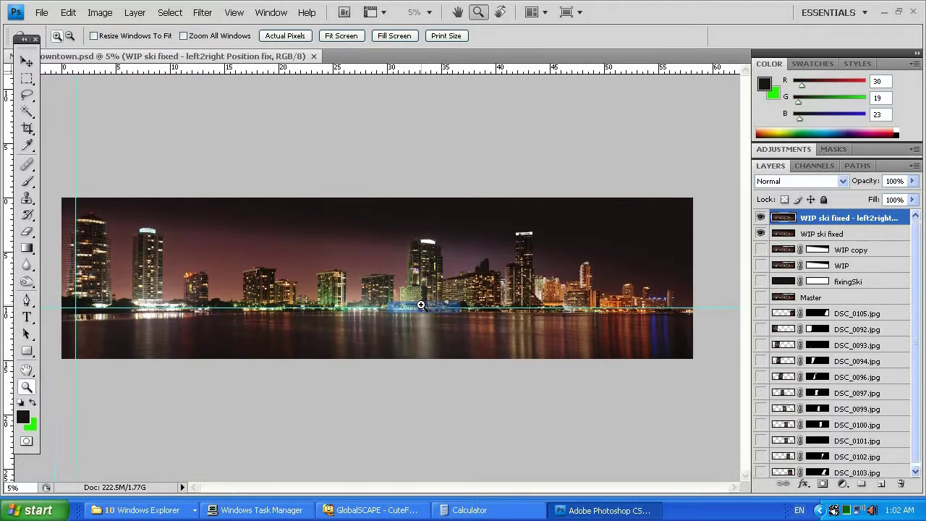
{"action": "left_click", "coordinate": [345, 281]}
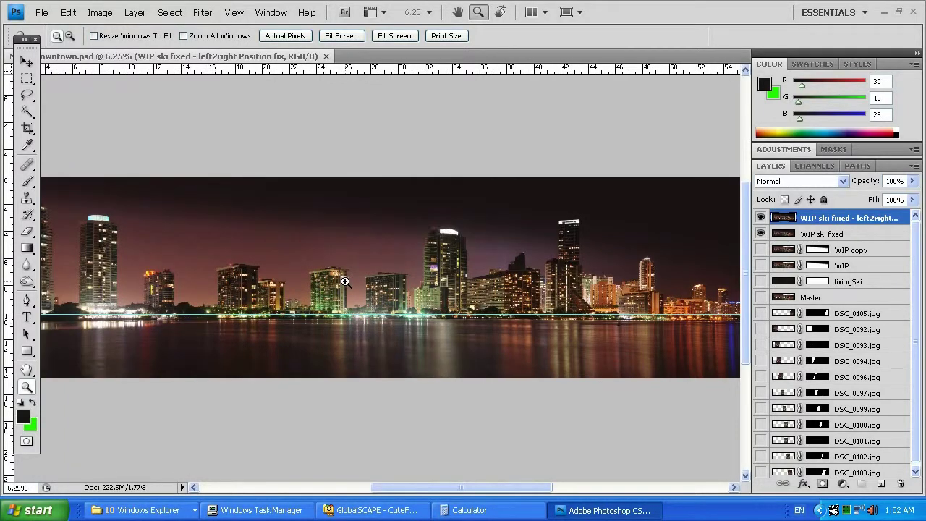
{"action": "right_click", "coordinate": [345, 281]}
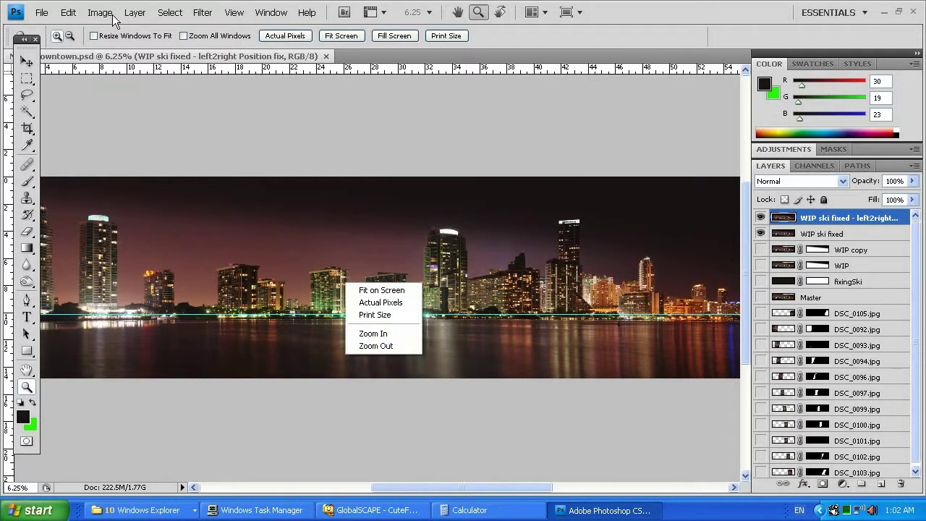
{"action": "left_click", "coordinate": [516, 331]}
{"action": "left_click", "coordinate": [470, 275]}
{"action": "left_click", "coordinate": [444, 263]}
{"action": "left_click", "coordinate": [99, 13]}
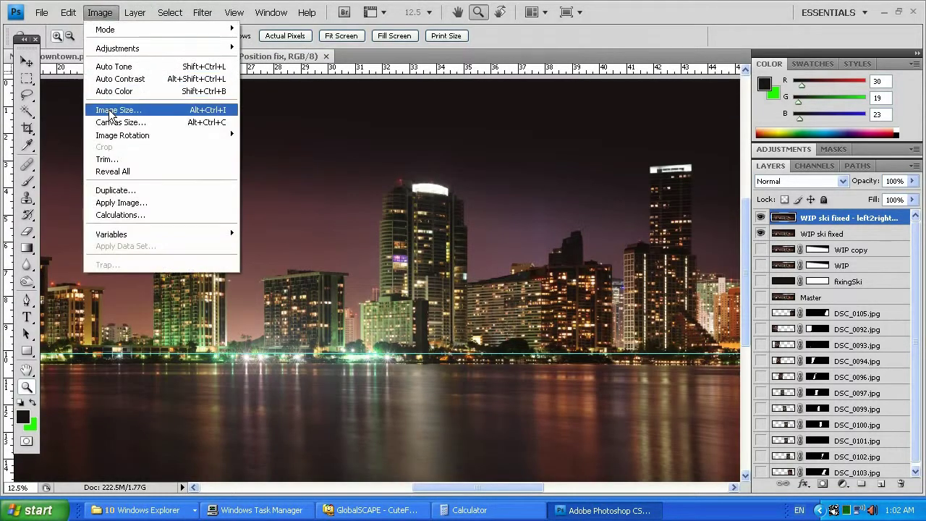
{"action": "left_click", "coordinate": [110, 111]}
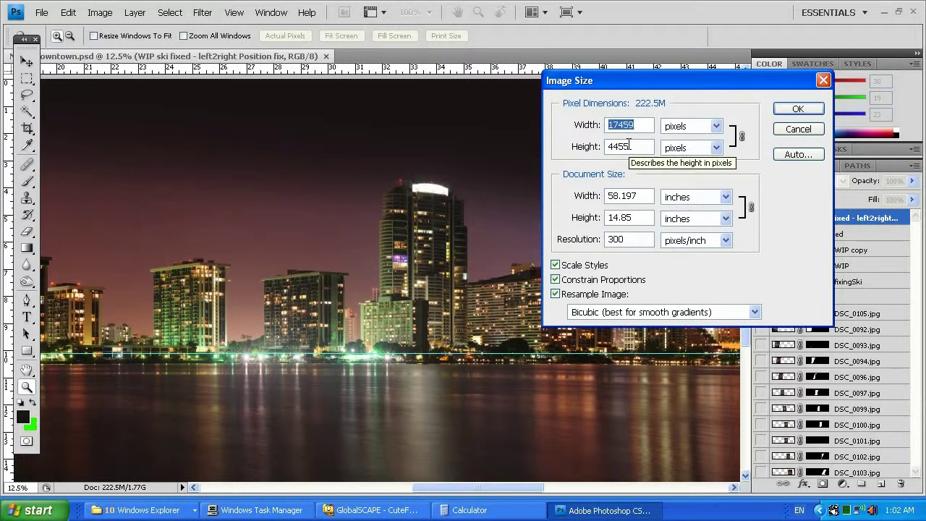
In Calculator, clear the display and compute 17459 × 4455 = 77779845.
{"action": "left_click", "coordinate": [469, 510]}
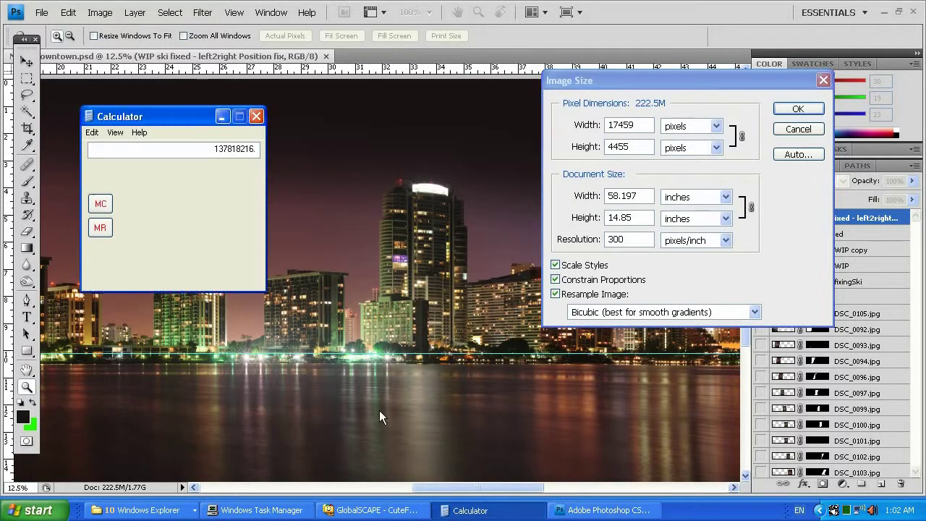
{"action": "left_click", "coordinate": [238, 178]}
{"action": "left_click", "coordinate": [134, 250]}
{"action": "left_click", "coordinate": [134, 203]}
{"action": "left_click", "coordinate": [134, 227]}
{"action": "left_click", "coordinate": [162, 227]}
{"action": "left_click", "coordinate": [190, 204]}
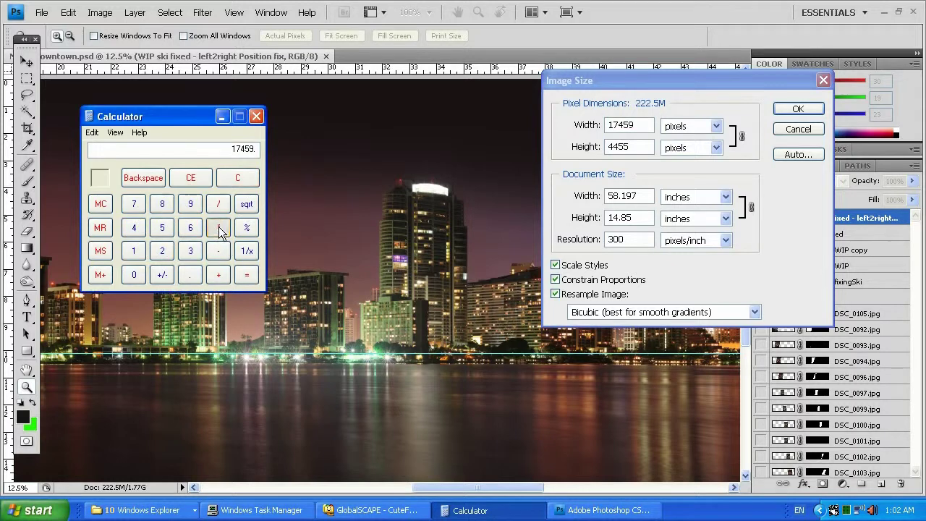
{"action": "left_click", "coordinate": [135, 227]}
{"action": "left_click", "coordinate": [135, 227]}
{"action": "left_click", "coordinate": [161, 227]}
{"action": "left_click", "coordinate": [161, 228]}
{"action": "left_click", "coordinate": [247, 274]}
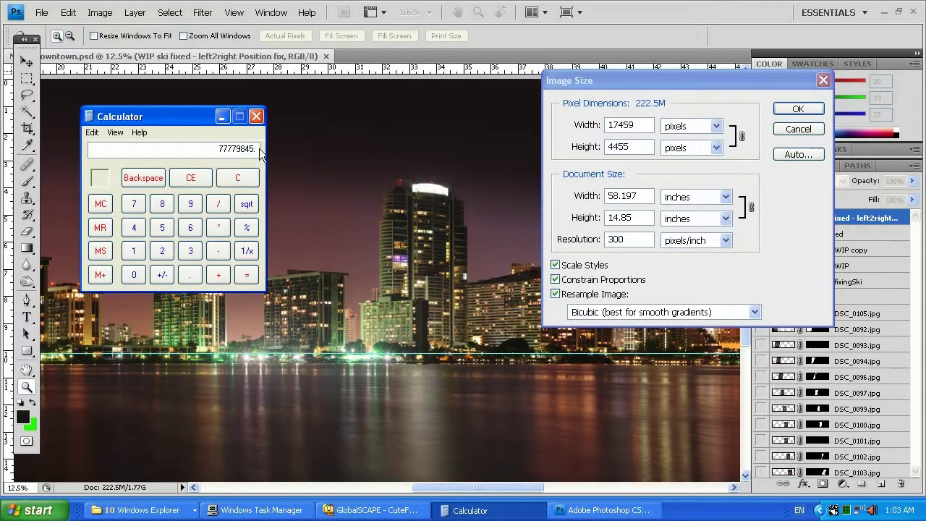
Cancel Image Size without changes and zoom in on the tall tower's rooftop up to 100%.
{"action": "left_click", "coordinate": [222, 116]}
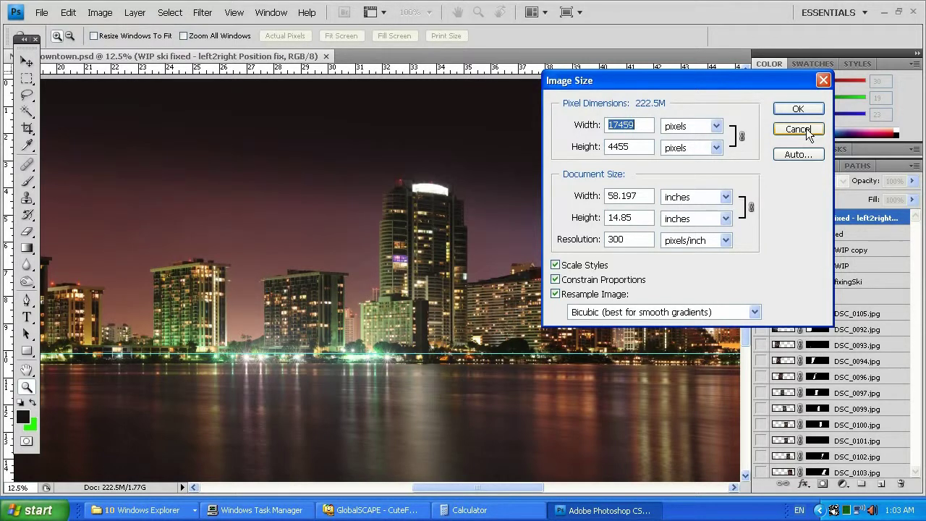
{"action": "left_click", "coordinate": [799, 129]}
{"action": "left_click", "coordinate": [425, 288]}
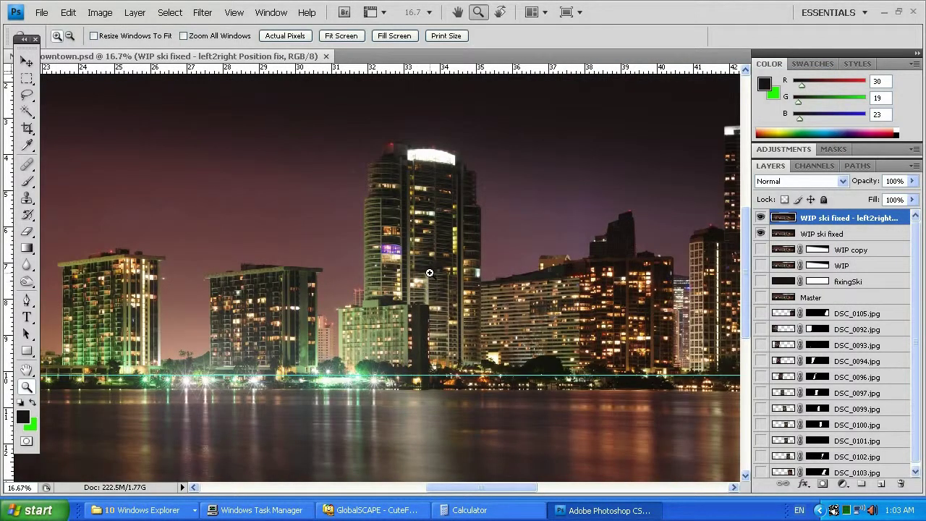
{"action": "left_click", "coordinate": [429, 272]}
{"action": "scroll", "coordinate": [429, 273], "scroll_direction": "up", "scroll_amount": 4}
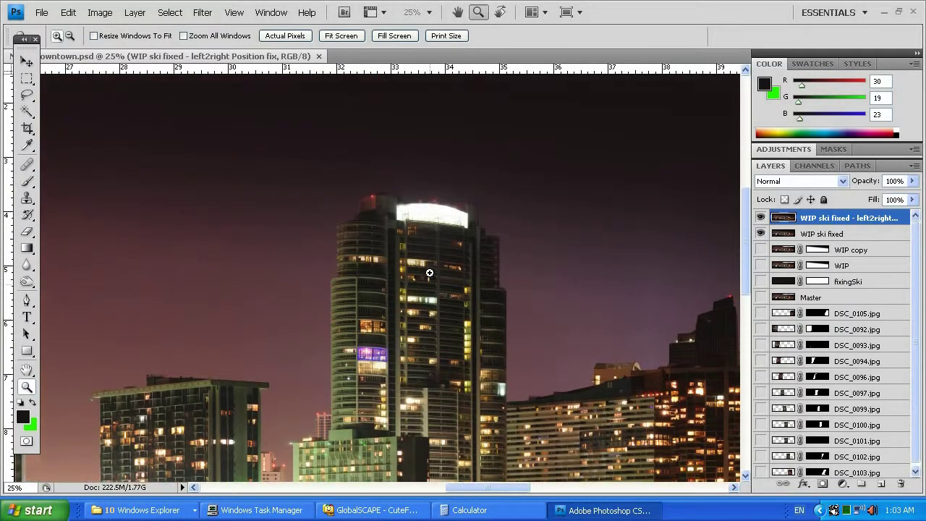
{"action": "left_click", "coordinate": [429, 273]}
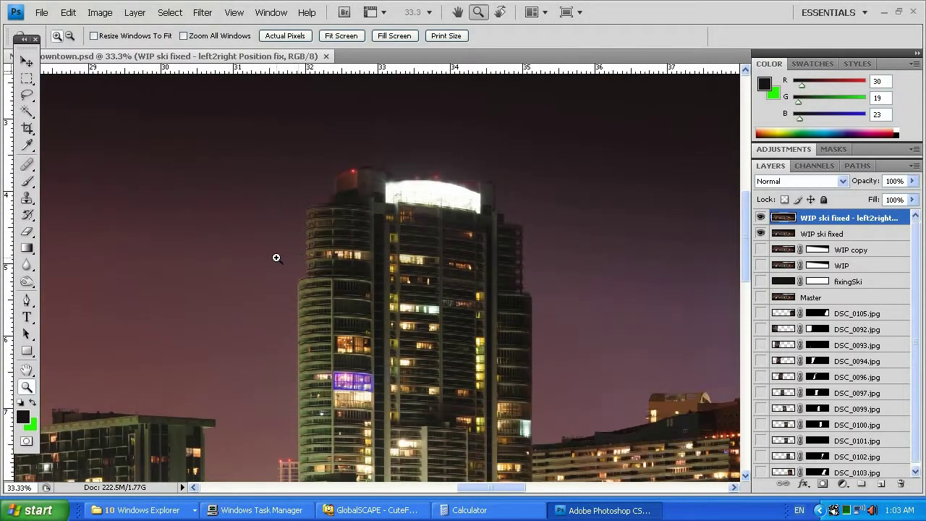
{"action": "left_click", "coordinate": [266, 261]}
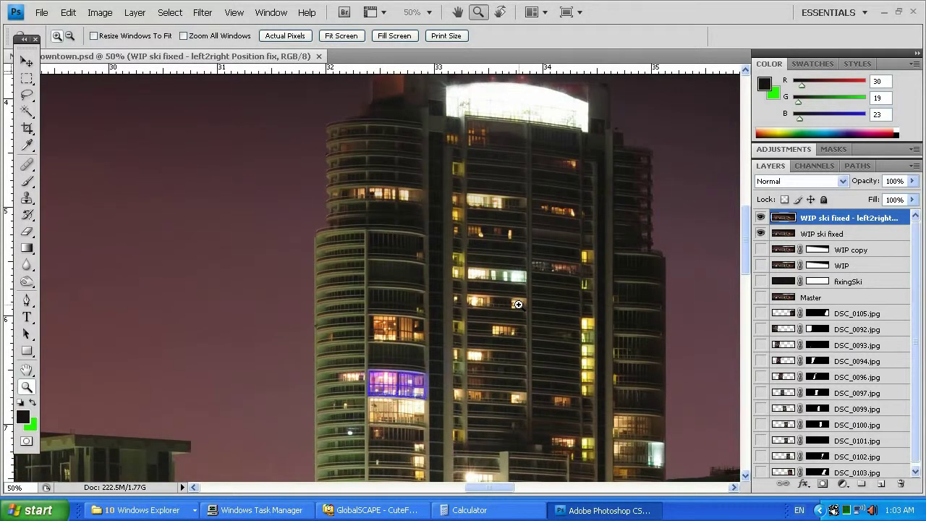
{"action": "left_click", "coordinate": [519, 303]}
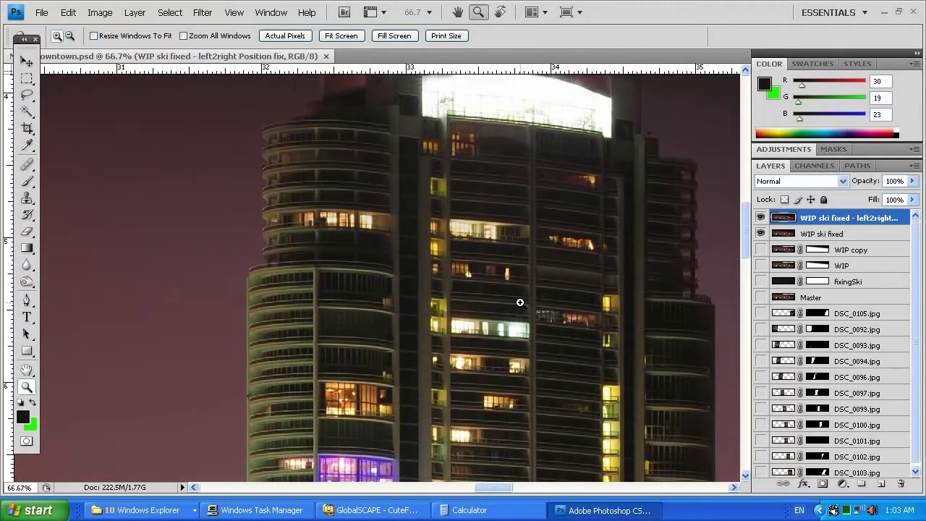
{"action": "left_click", "coordinate": [520, 301]}
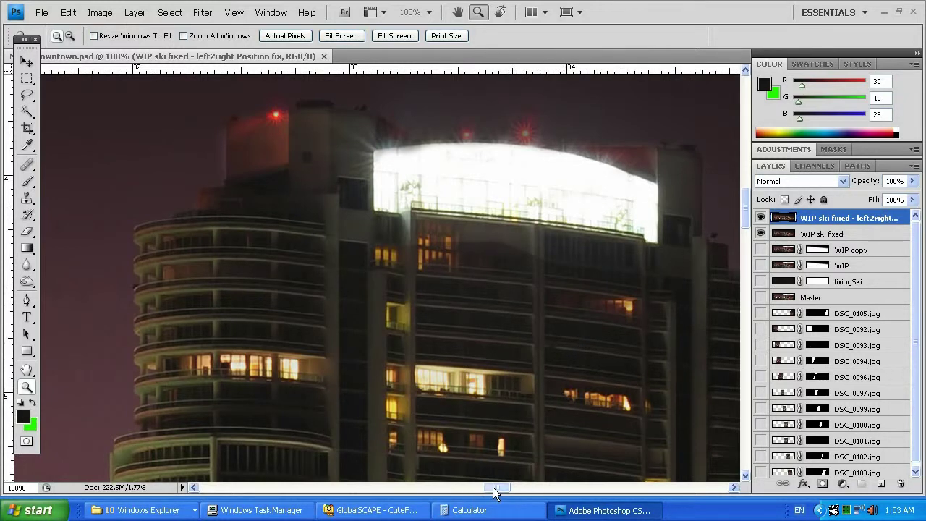
Compare the rooftop at 66.7% and 50%, then return to the 100% view.
{"action": "left_click_drag", "start_coordinate": [493, 491], "coordinate": [492, 491]}
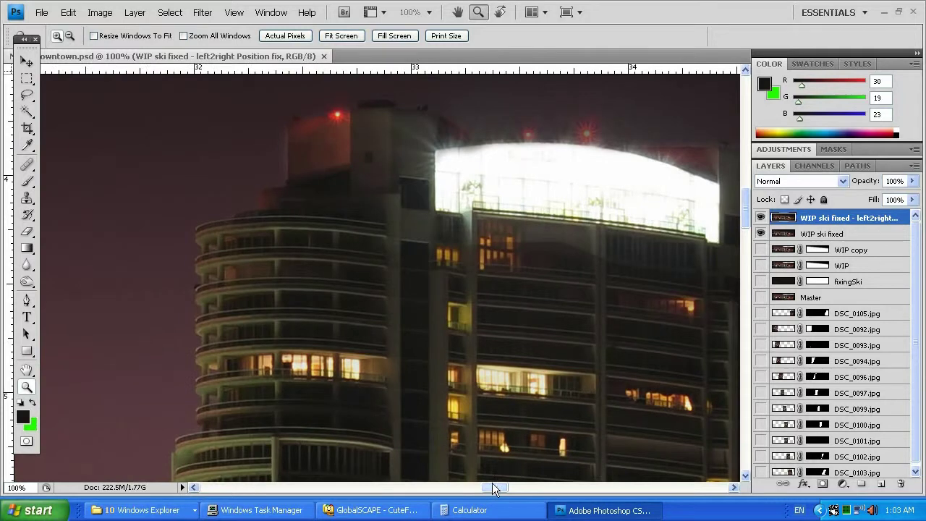
{"action": "right_click", "coordinate": [532, 422]}
{"action": "left_click", "coordinate": [544, 484]}
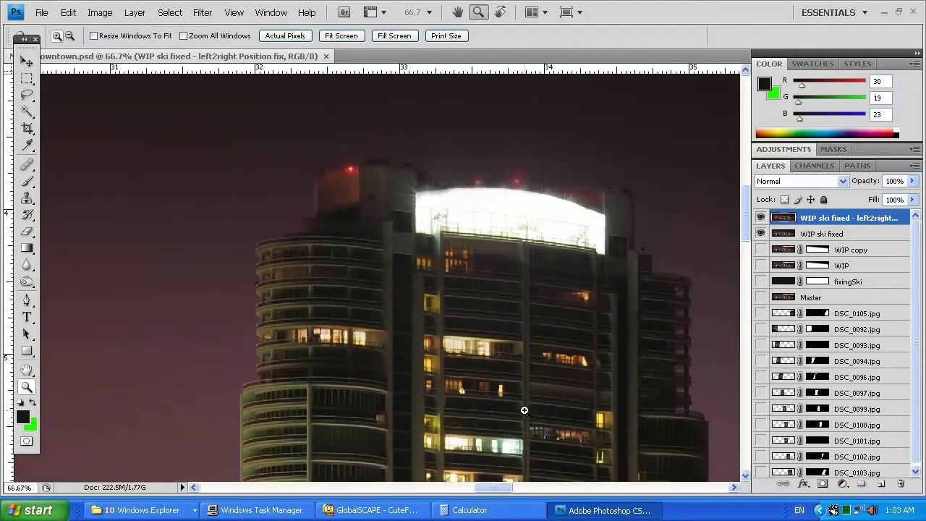
{"action": "right_click", "coordinate": [524, 410]}
{"action": "left_click", "coordinate": [555, 473]}
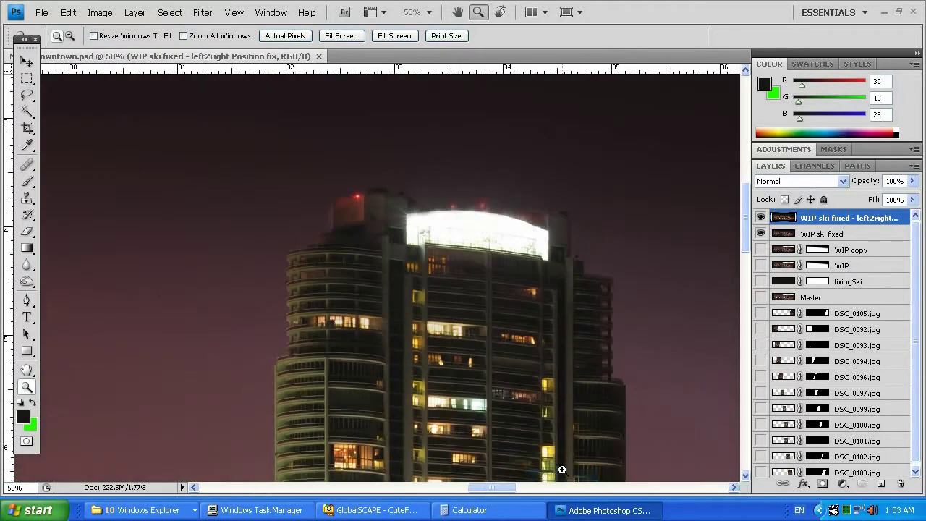
{"action": "left_click", "coordinate": [517, 355]}
{"action": "left_click", "coordinate": [505, 348]}
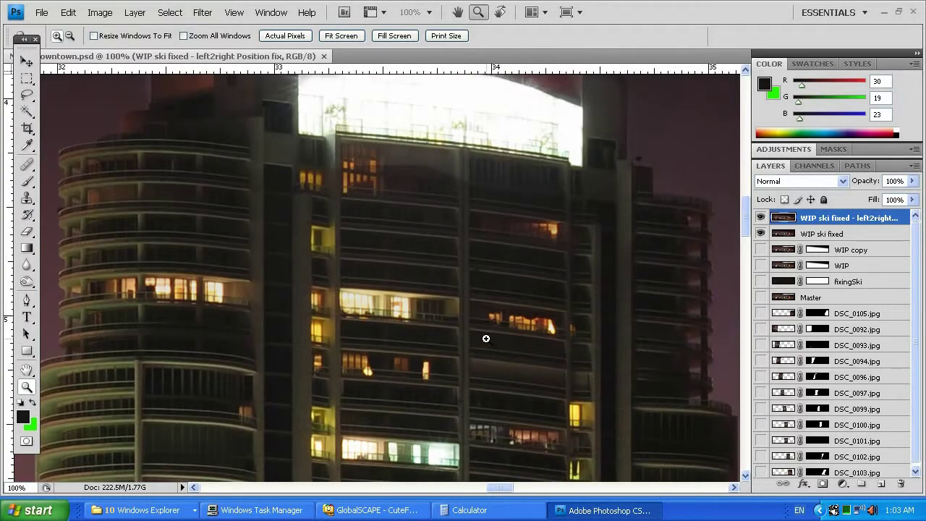
{"action": "scroll", "coordinate": [485, 338], "scroll_direction": "up", "scroll_amount": 1}
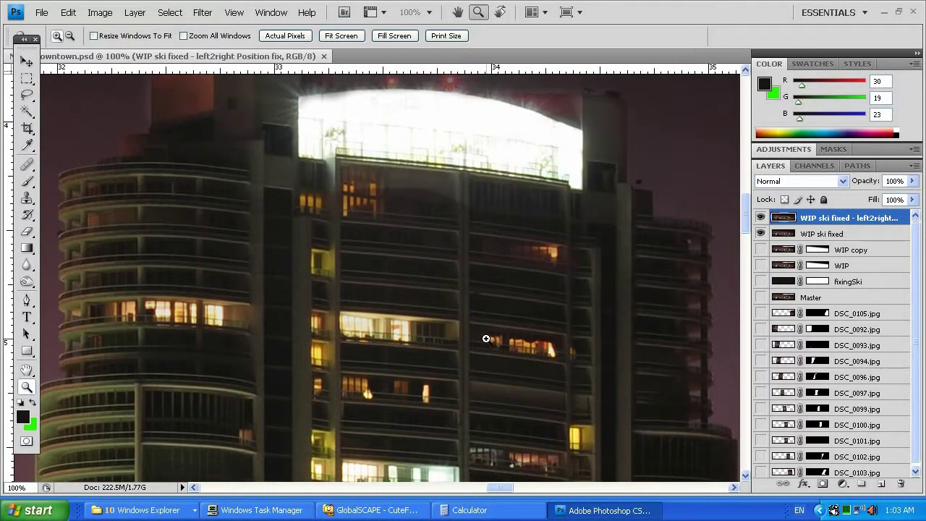
Resample the panorama to 66 percent width and height in Image Size with Constrain Proportions on.
{"action": "left_click", "coordinate": [104, 15]}
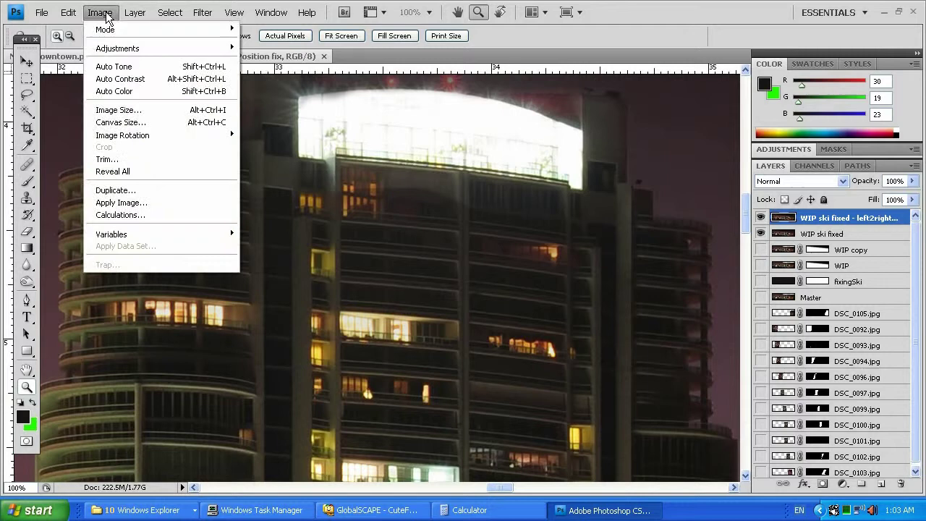
{"action": "left_click", "coordinate": [119, 111]}
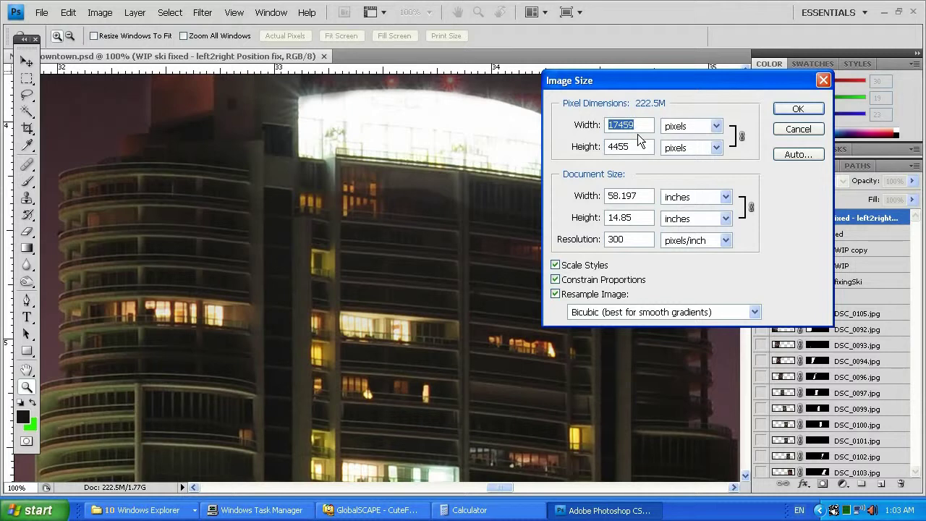
{"action": "left_click_drag", "start_coordinate": [636, 146], "coordinate": [614, 146]}
{"action": "left_click", "coordinate": [664, 129]}
{"action": "left_click", "coordinate": [661, 138]}
{"action": "left_click_drag", "start_coordinate": [637, 125], "coordinate": [583, 125]}
{"action": "type", "text": "66"}
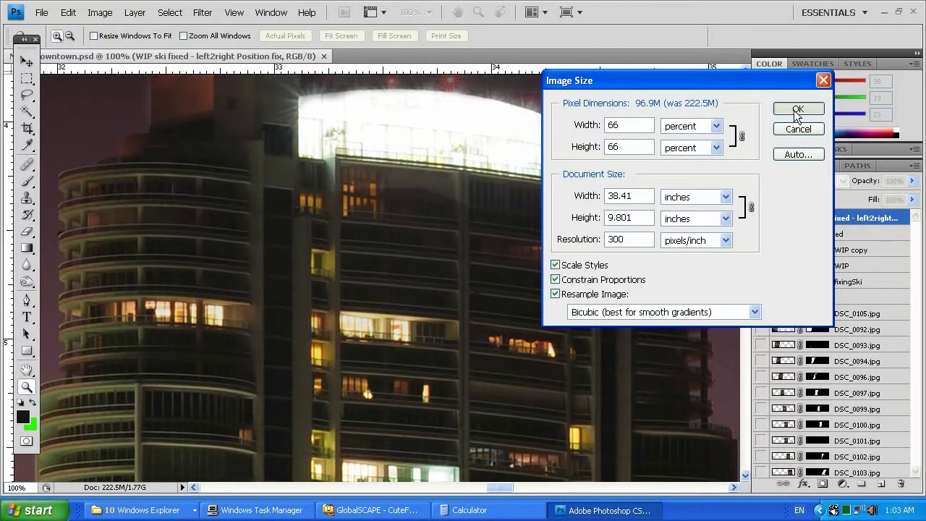
{"action": "left_click", "coordinate": [796, 109]}
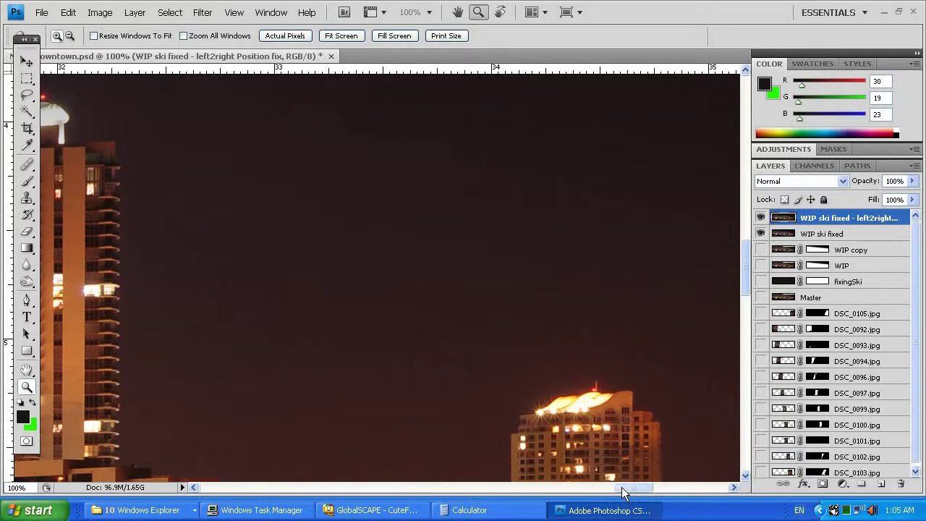
Pan the 100% view of the 96.9M image back to the tall tower's lit rooftop.
{"action": "left_click_drag", "start_coordinate": [616, 491], "coordinate": [608, 493]}
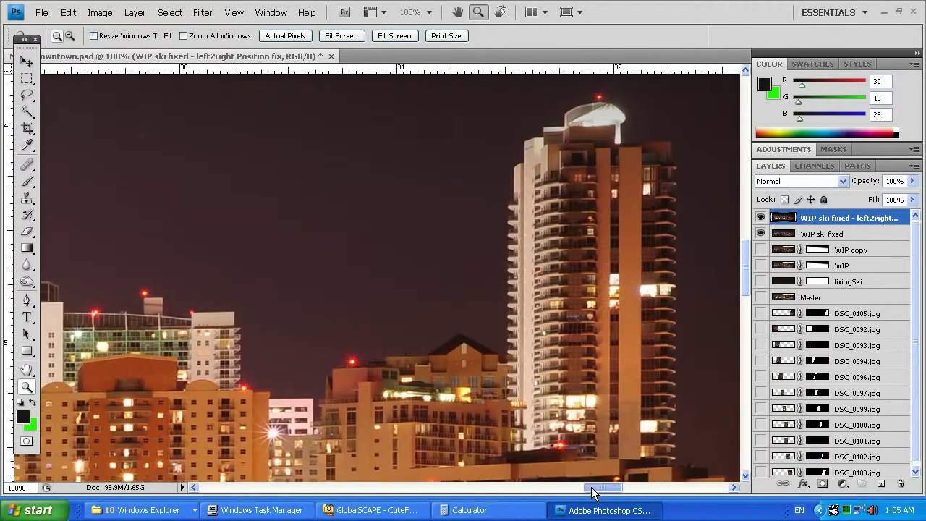
{"action": "left_click_drag", "start_coordinate": [592, 491], "coordinate": [490, 493]}
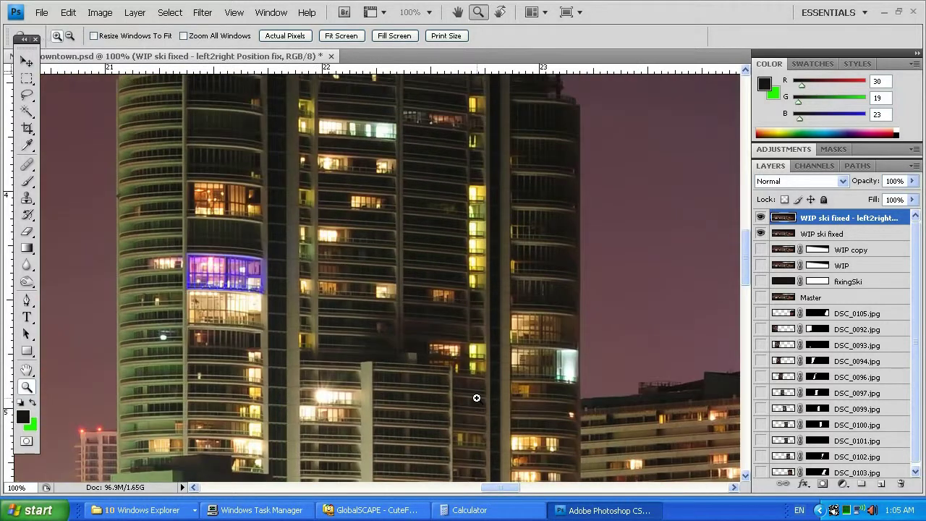
{"action": "scroll", "coordinate": [476, 398], "scroll_direction": "up", "scroll_amount": 5}
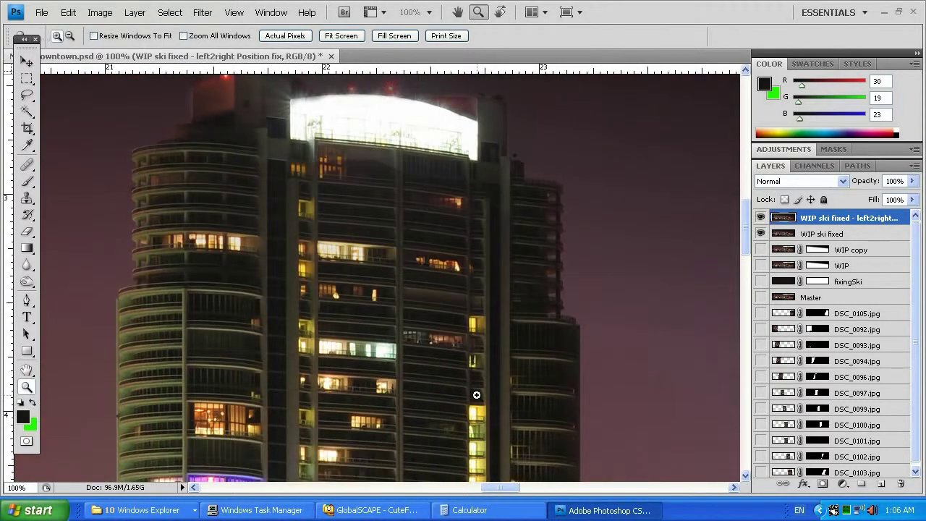
Step back to the 222.5M original, fit it on screen, then zoom to 12.5% on the skyline.
{"action": "right_click", "coordinate": [479, 344]}
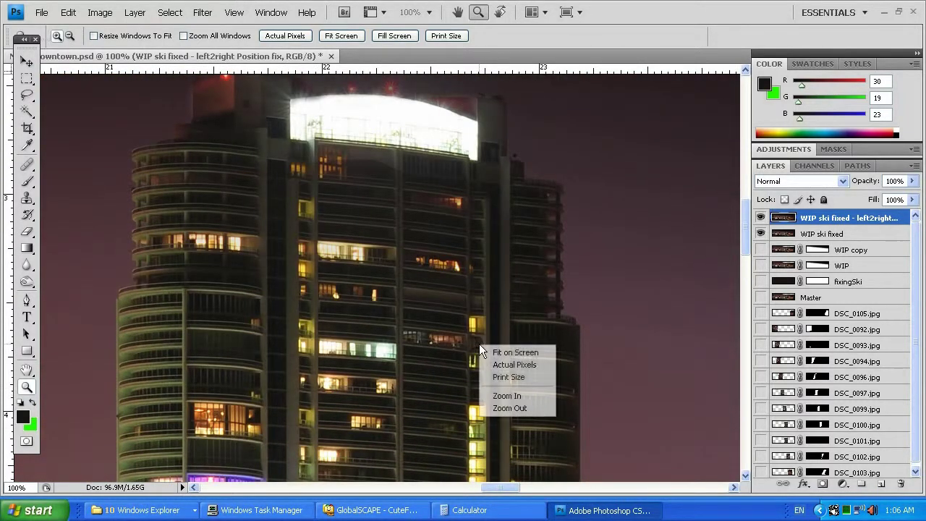
{"action": "left_click", "coordinate": [68, 14]}
{"action": "left_click", "coordinate": [68, 13]}
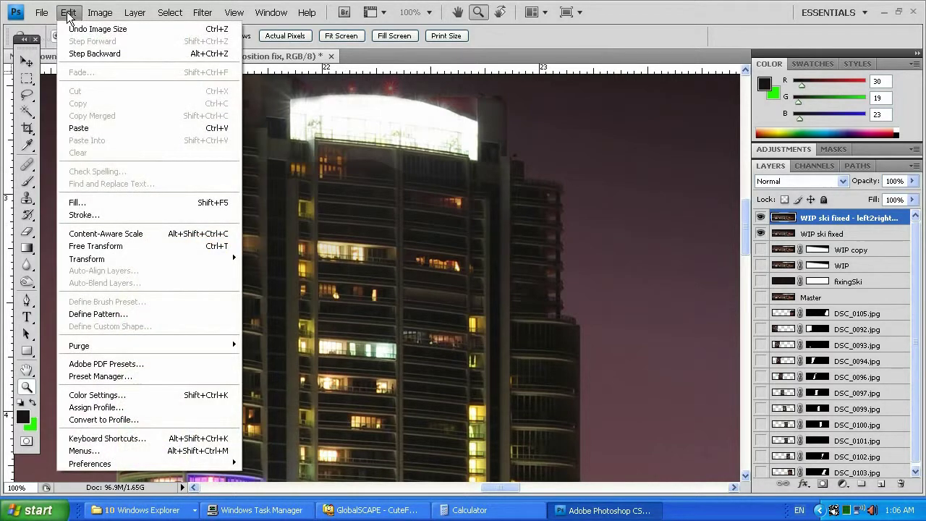
{"action": "left_click", "coordinate": [90, 54]}
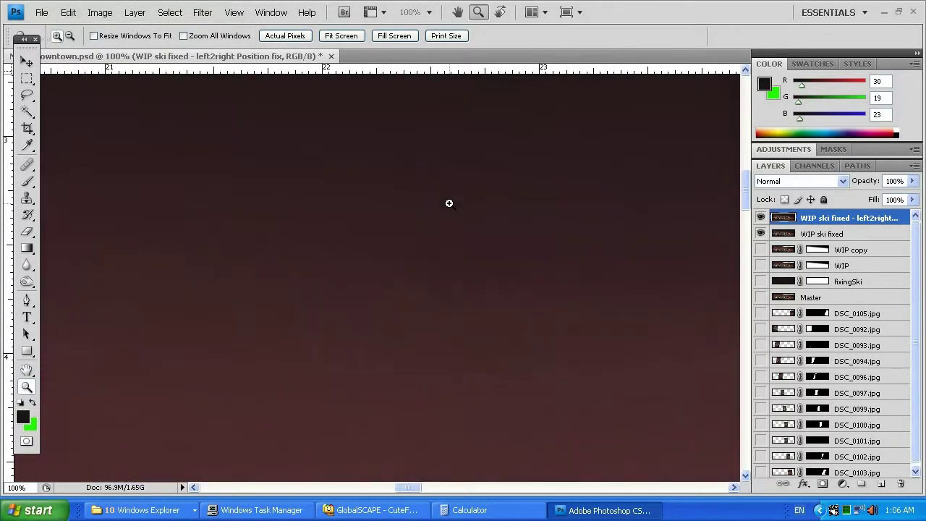
{"action": "right_click", "coordinate": [411, 243]}
{"action": "left_click", "coordinate": [427, 252]}
{"action": "left_click", "coordinate": [402, 249]}
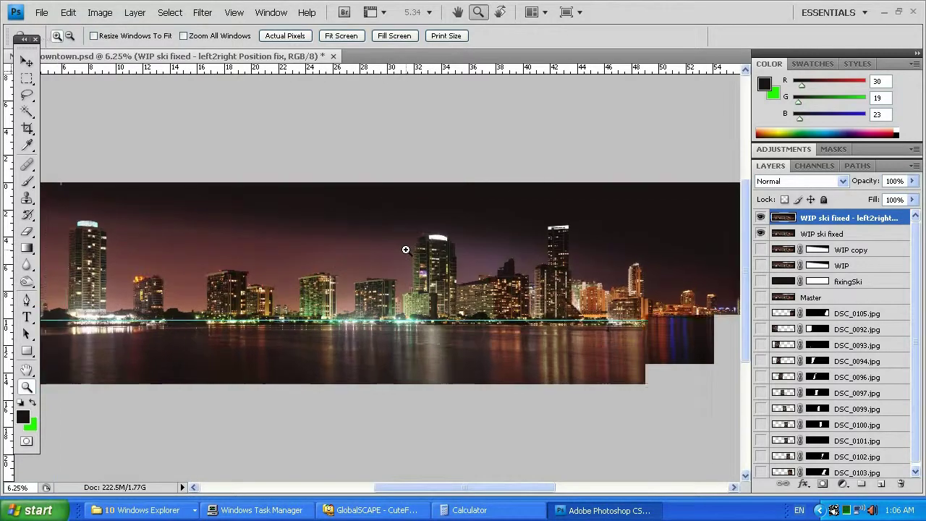
{"action": "left_click", "coordinate": [409, 250]}
{"action": "left_click", "coordinate": [442, 253]}
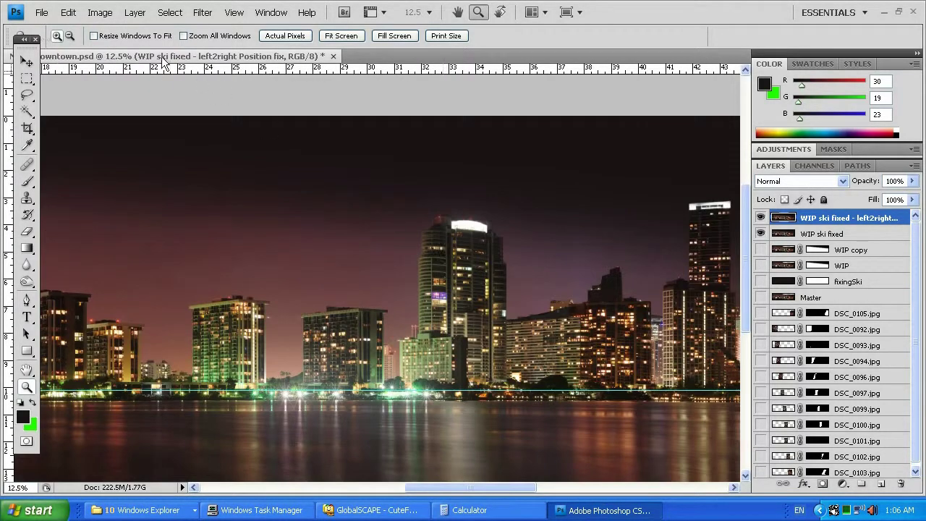
Step forward to reapply the 66 percent resize and view the tower rooftop at 100%.
{"action": "left_click", "coordinate": [70, 14]}
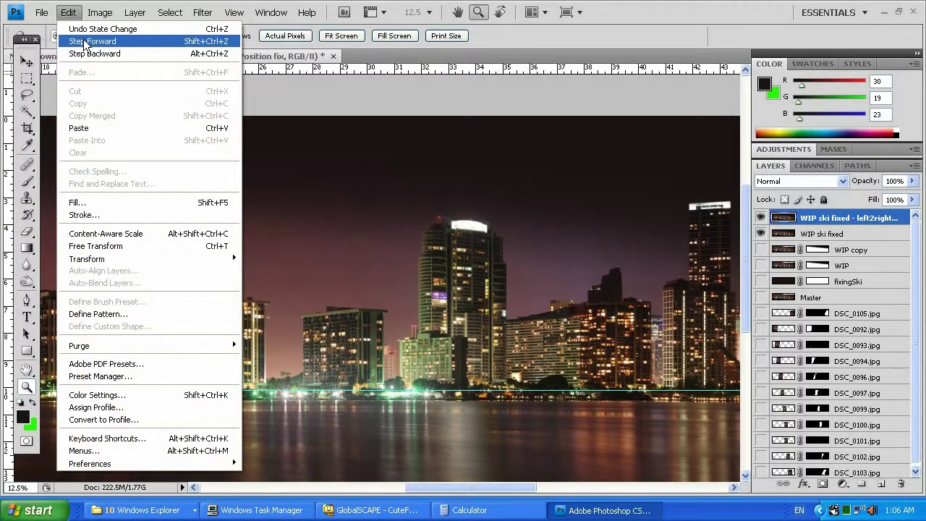
{"action": "left_click", "coordinate": [84, 41]}
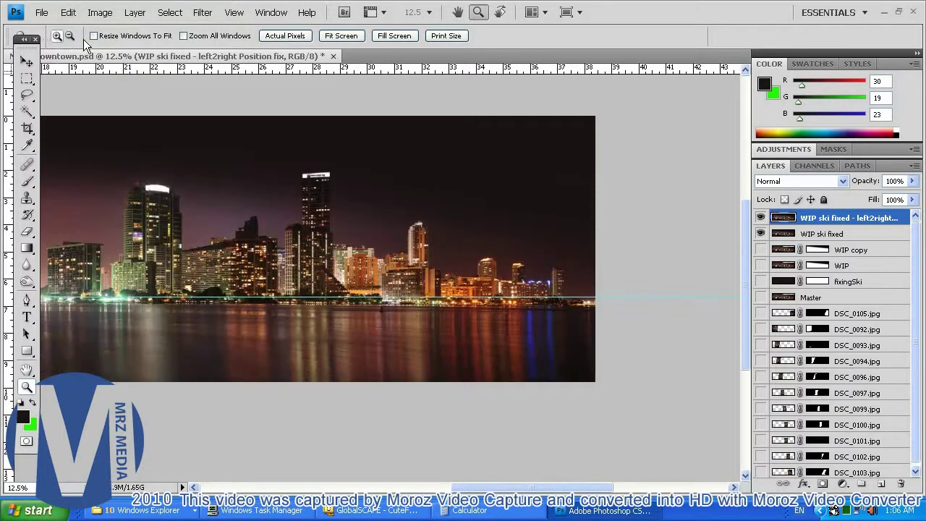
{"action": "left_click", "coordinate": [130, 210]}
{"action": "left_click", "coordinate": [145, 207]}
{"action": "left_click", "coordinate": [147, 215]}
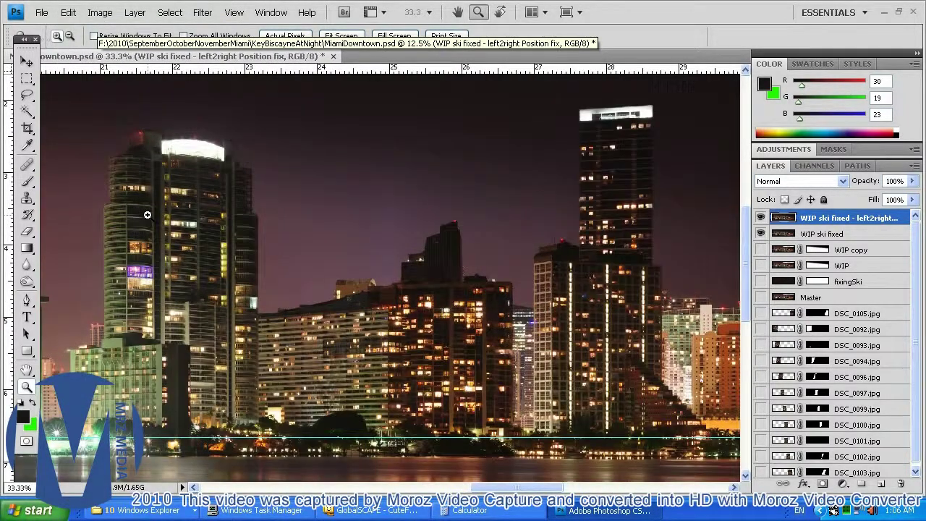
{"action": "left_click", "coordinate": [146, 215]}
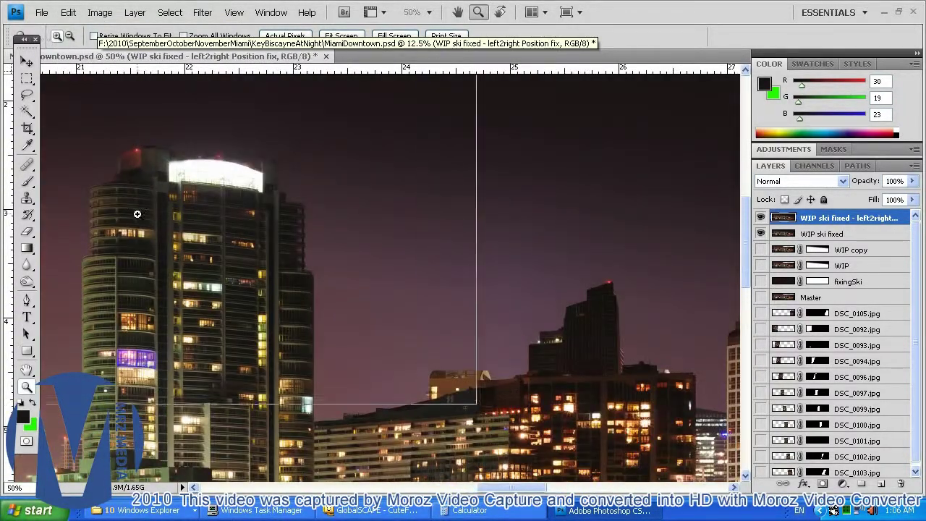
{"action": "left_click", "coordinate": [138, 215]}
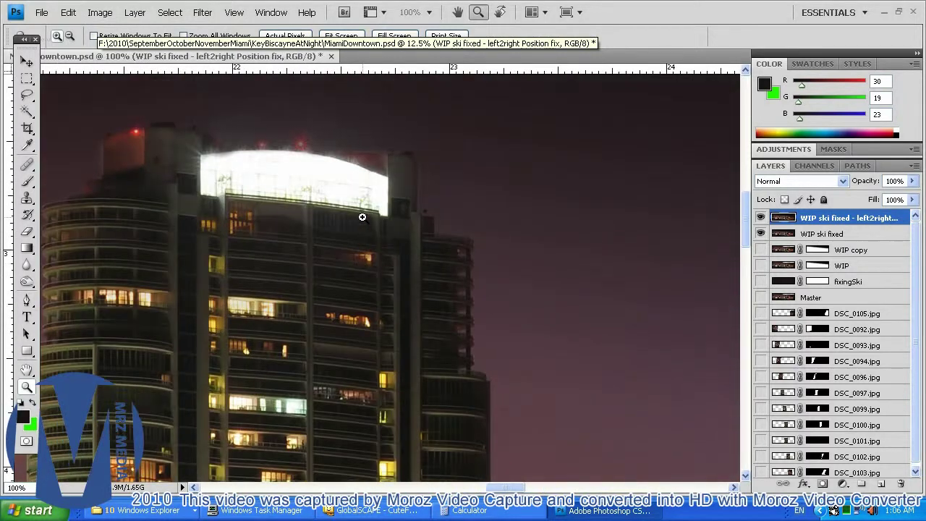
{"action": "mouse_move", "coordinate": [504, 491]}
{"action": "left_mouse_down"}
{"action": "mouse_move", "coordinate": [483, 492]}
{"action": "mouse_move", "coordinate": [497, 492]}
{"action": "left_mouse_up"}
{"action": "scroll", "coordinate": [404, 425], "scroll_direction": "down", "scroll_amount": 5}
{"action": "scroll", "coordinate": [401, 419], "scroll_direction": "up", "scroll_amount": 6}
{"action": "scroll", "coordinate": [401, 418], "scroll_direction": "up", "scroll_amount": 4}
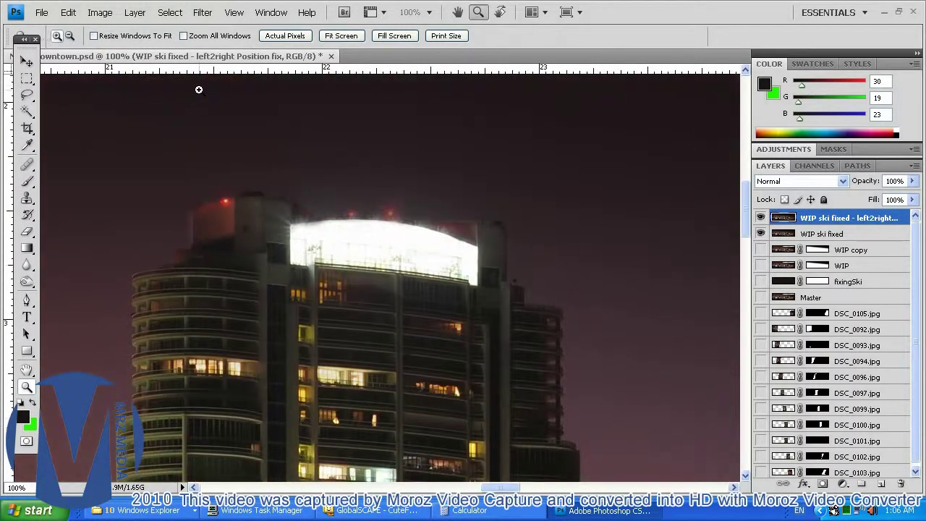